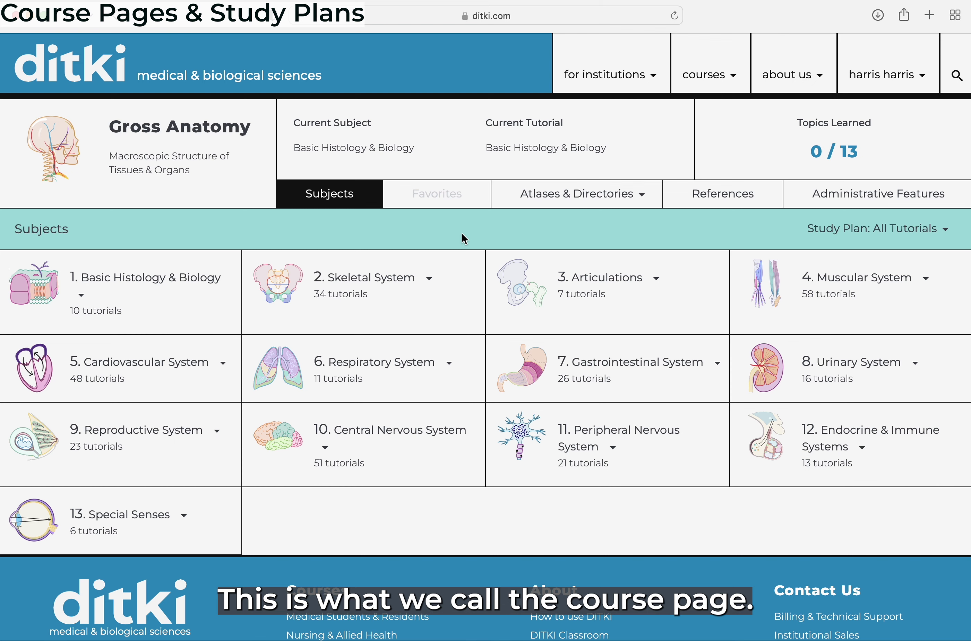
Step: Expand the Basic Histology & Biology subject, look over its tutorials and subject exam, and collapse it again
left_click(93, 295)
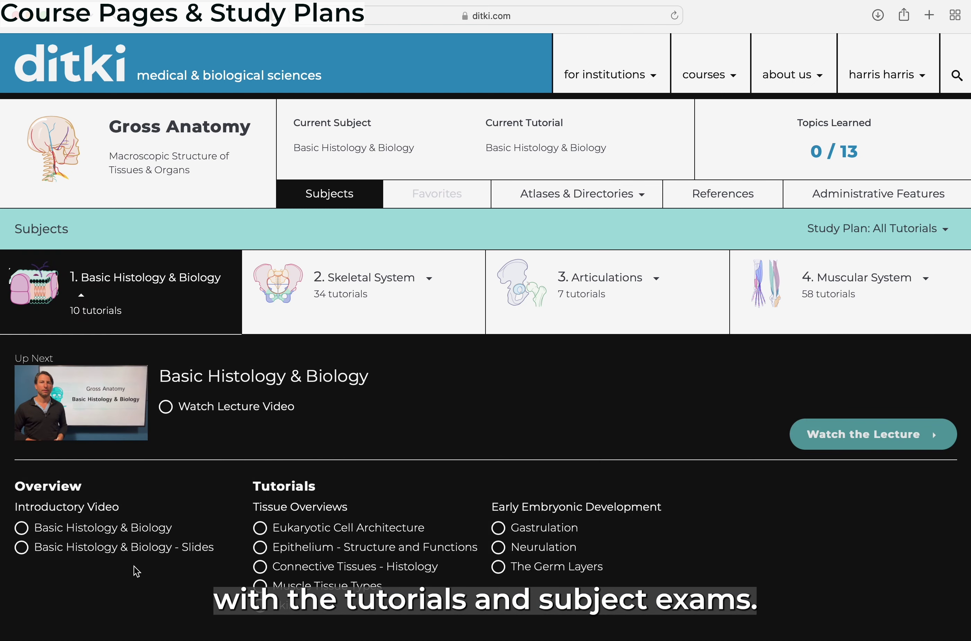
scroll(599, 570, "down", 3)
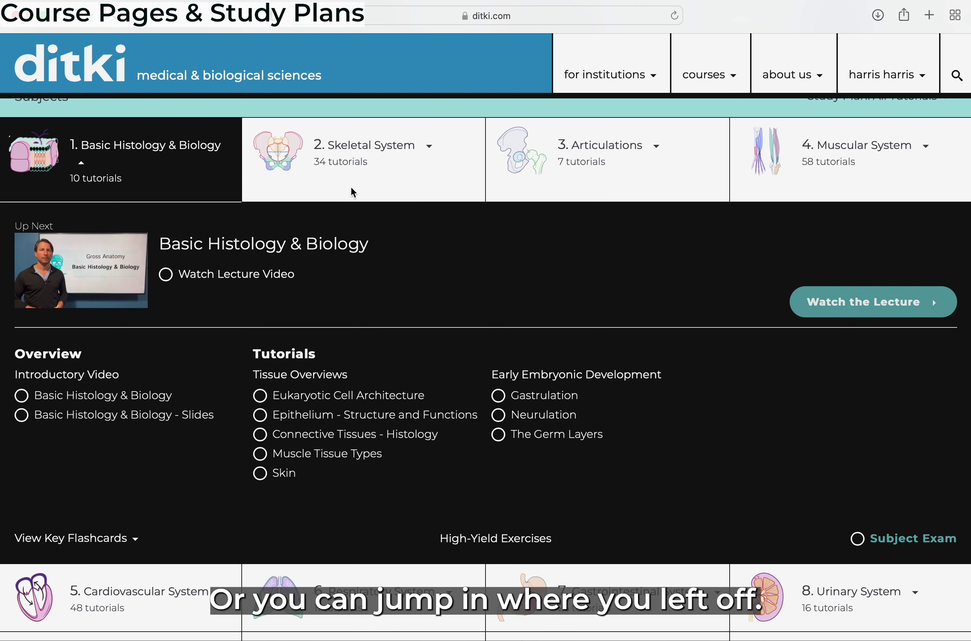
left_click(187, 167)
scroll(442, 198, "up", 3)
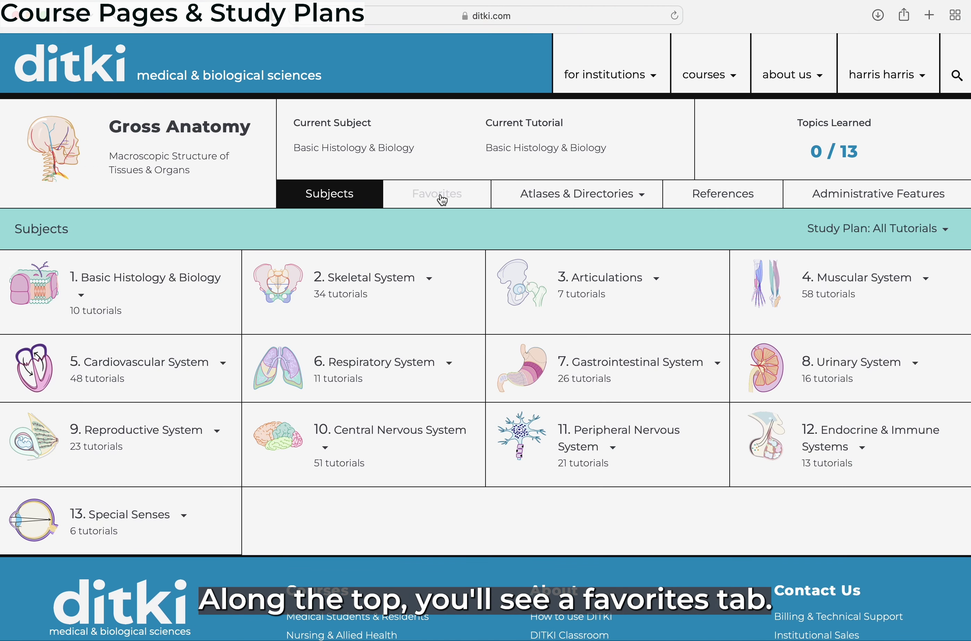
Step: View the Gross Anatomy course's favorites, atlases and directories, and references, and return to the subjects overview
left_click(442, 199)
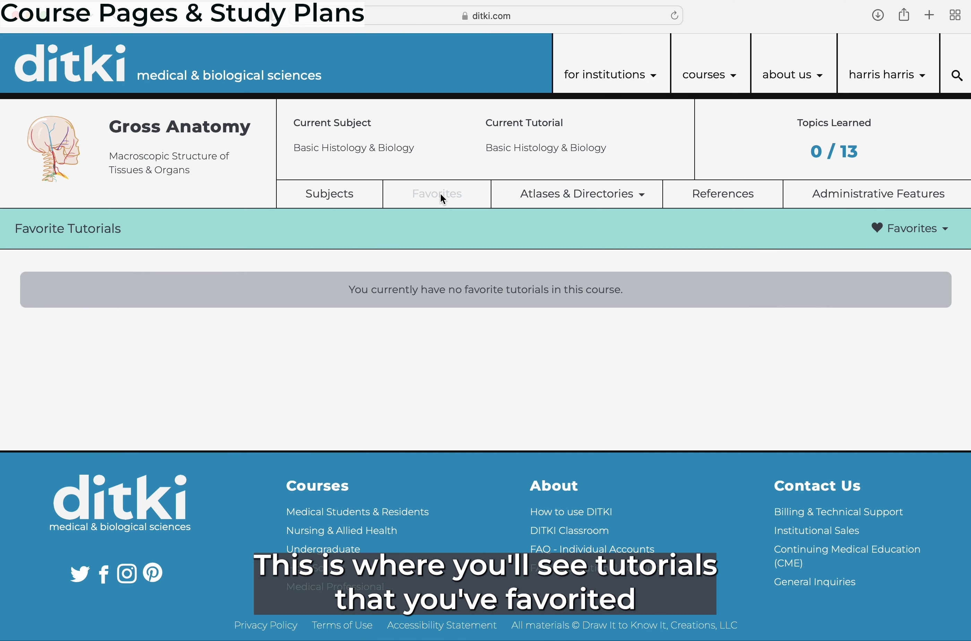
left_click(531, 196)
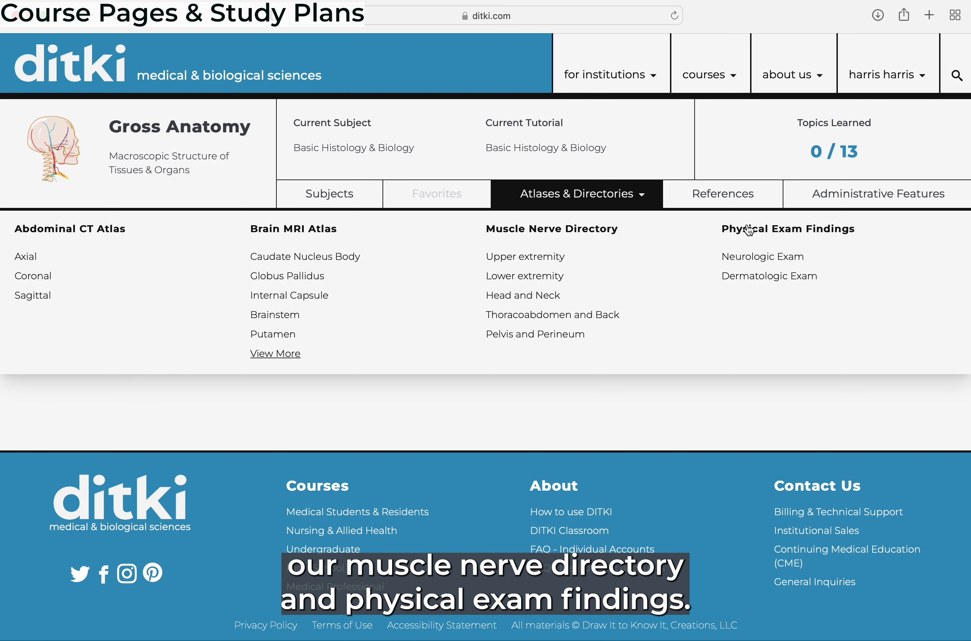
left_click(740, 201)
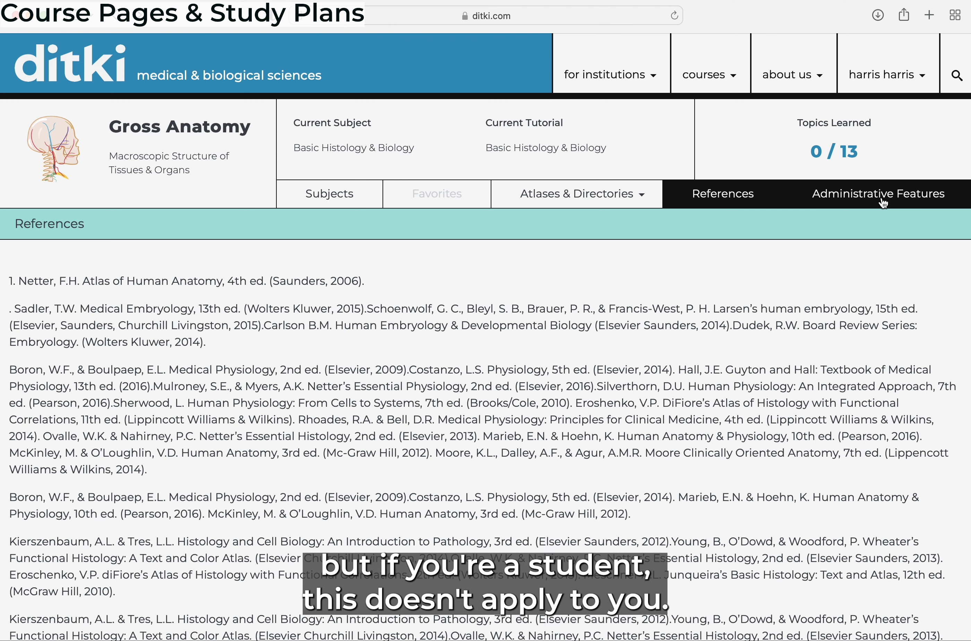
left_click(336, 196)
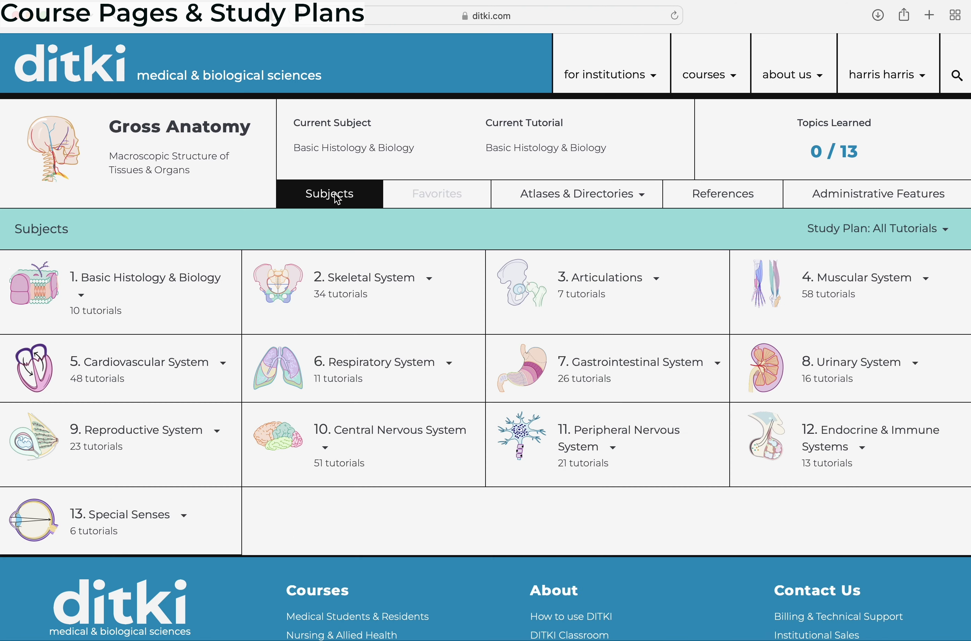
Step: Open the introductory video of the Basic Histology & Biology subject, look it over, and return to the course
left_click(203, 283)
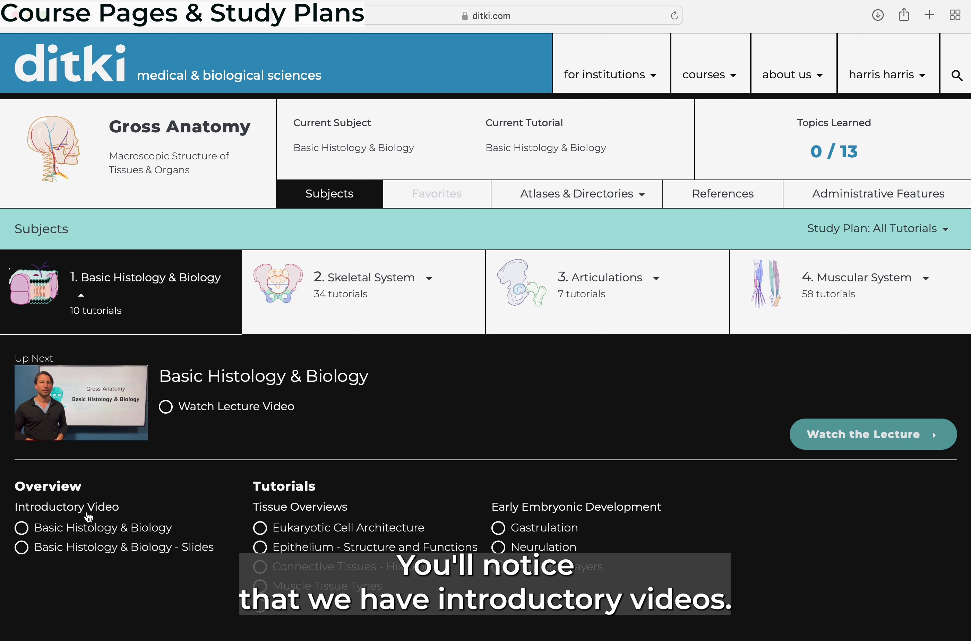
left_click(100, 528)
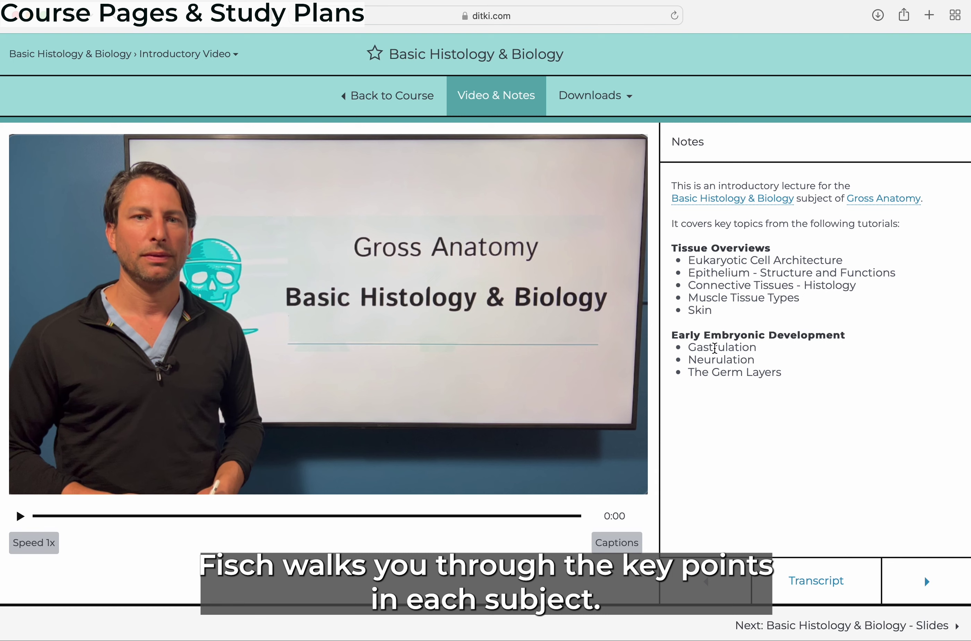
left_click(388, 96)
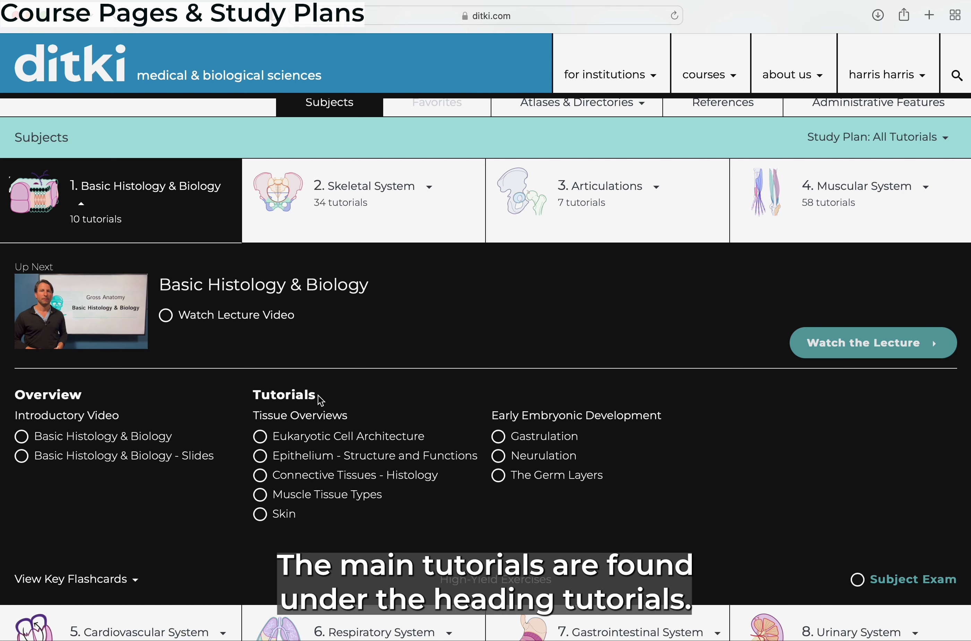
Step: Open the Gastrulation tutorial under Early Embryonic Development and read through its notes
left_click(565, 437)
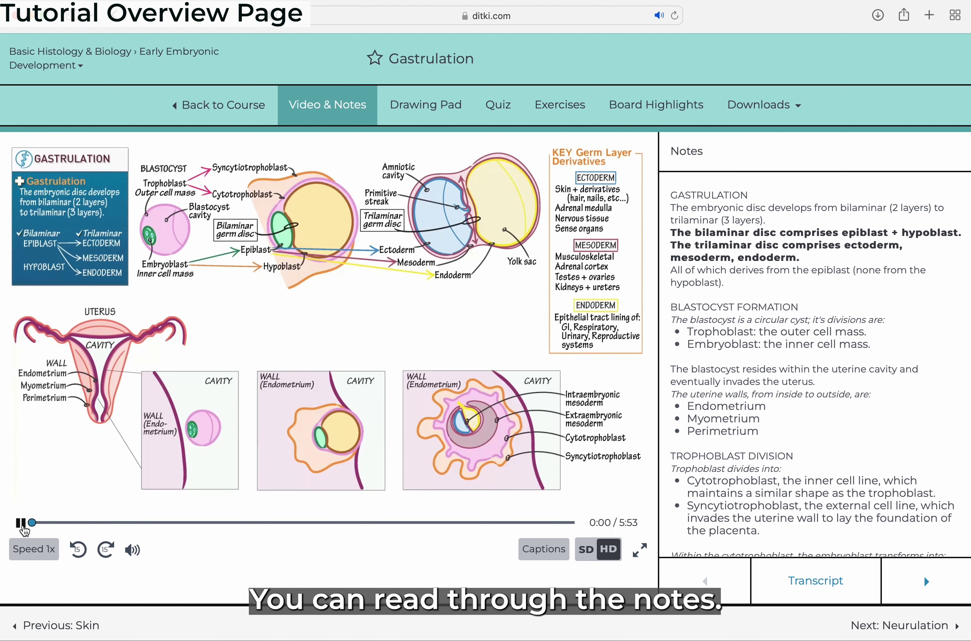
scroll(743, 249, "down", 10)
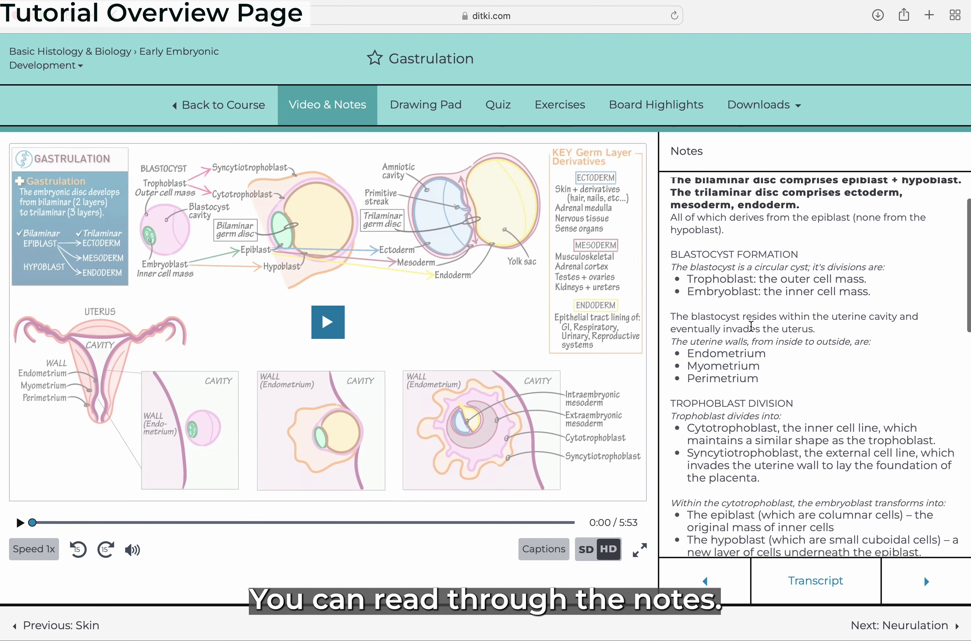
scroll(751, 327, "down", 5)
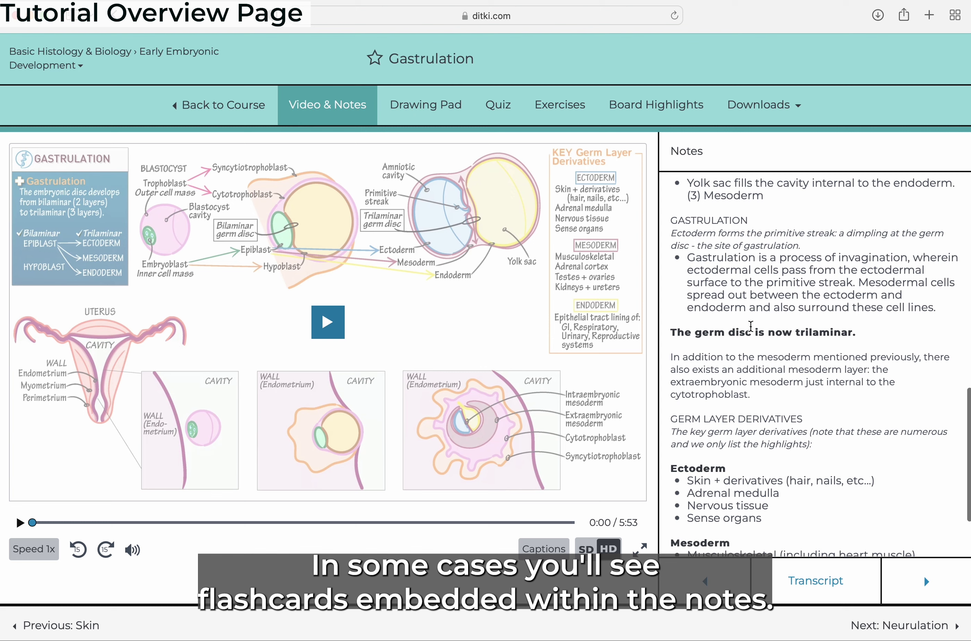
scroll(751, 329, "up", 15)
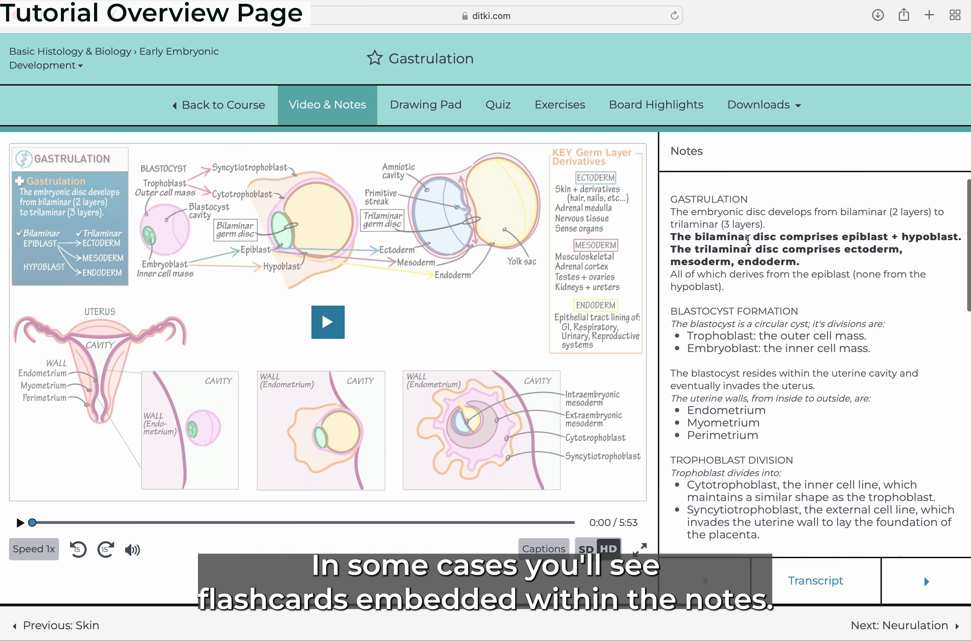
Step: Toggle the Gastrulation video's captions on and off, and view the tutorial's available downloads
left_click(543, 551)
left_click(543, 551)
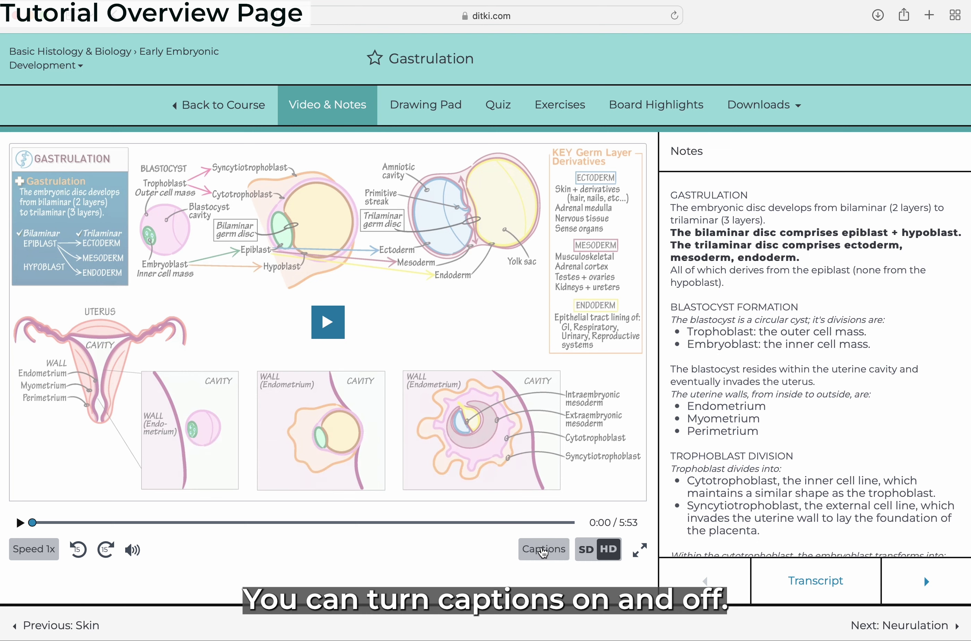
left_click(783, 102)
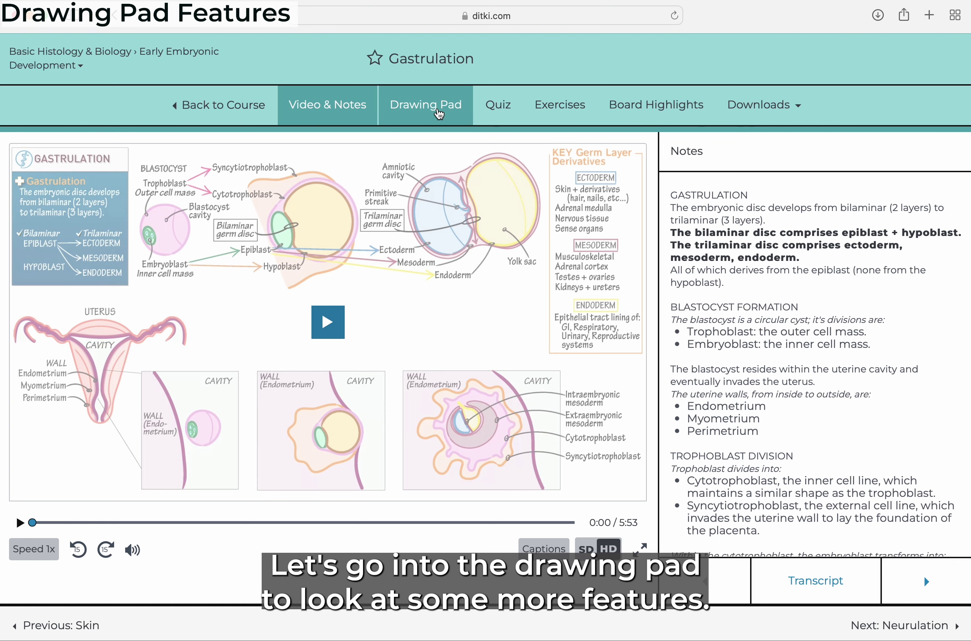
Step: Start the Draw Along with the Video activity in the drawing pad and pause the video at 1:18
left_click(438, 111)
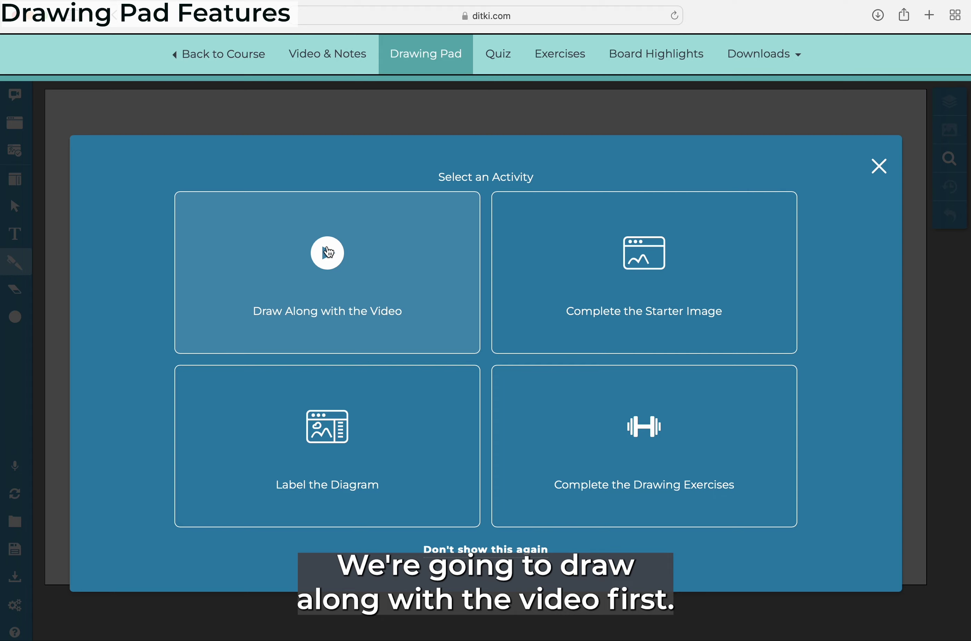
left_click(328, 253)
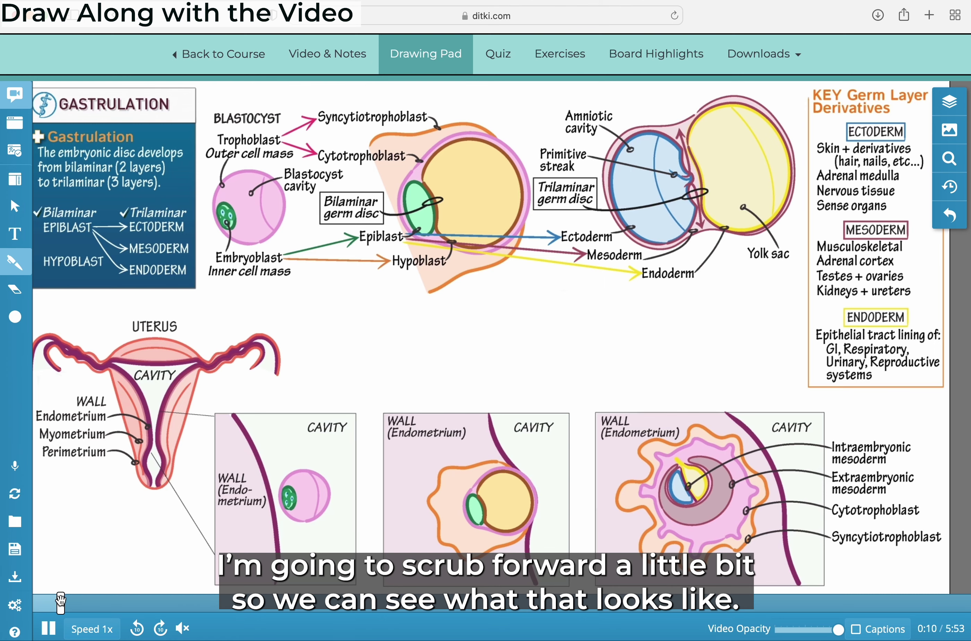
left_click_drag(43, 603, 76, 603)
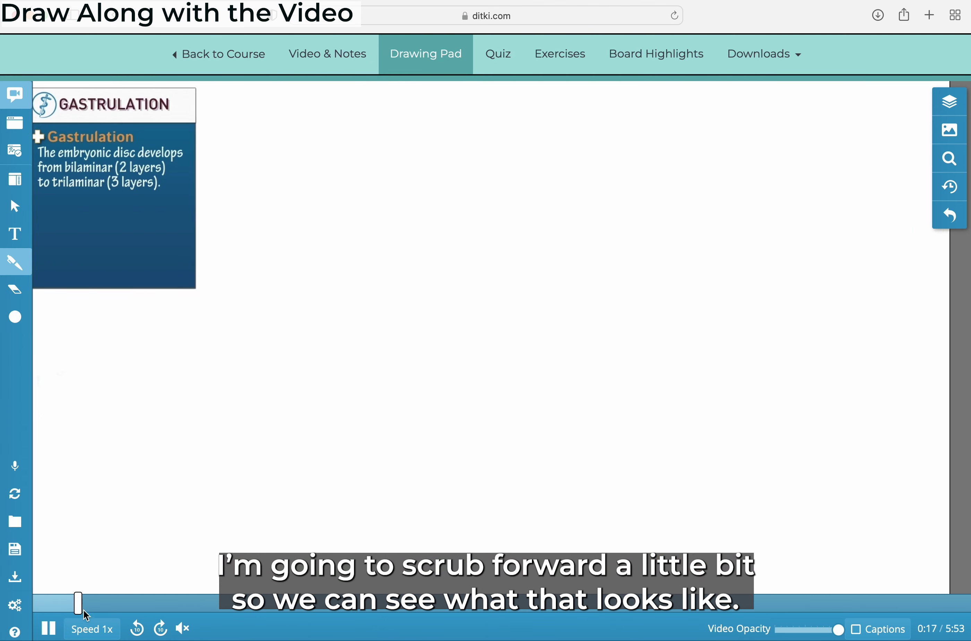
left_click_drag(81, 602, 241, 627)
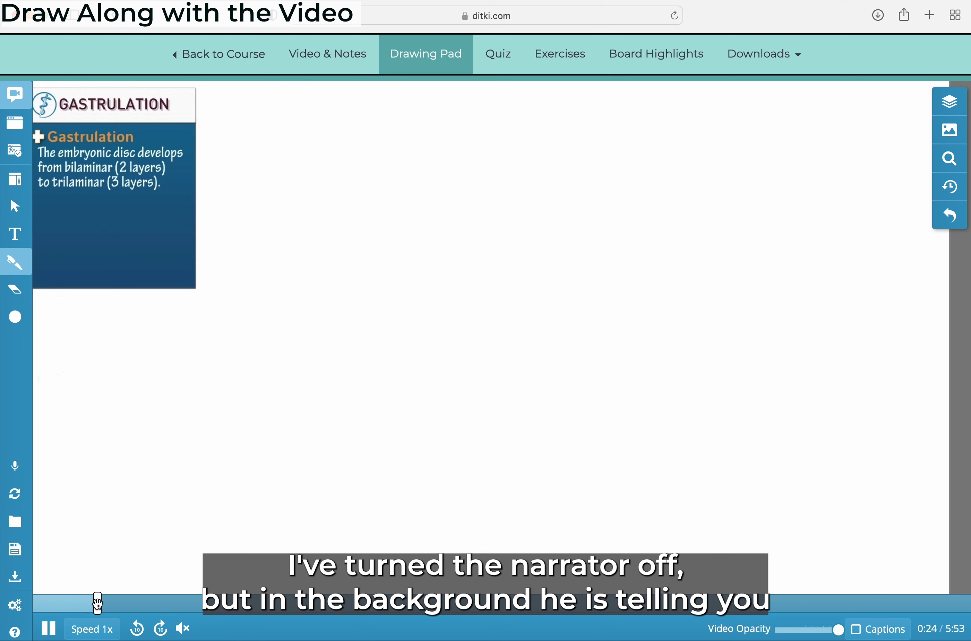
left_click(48, 628)
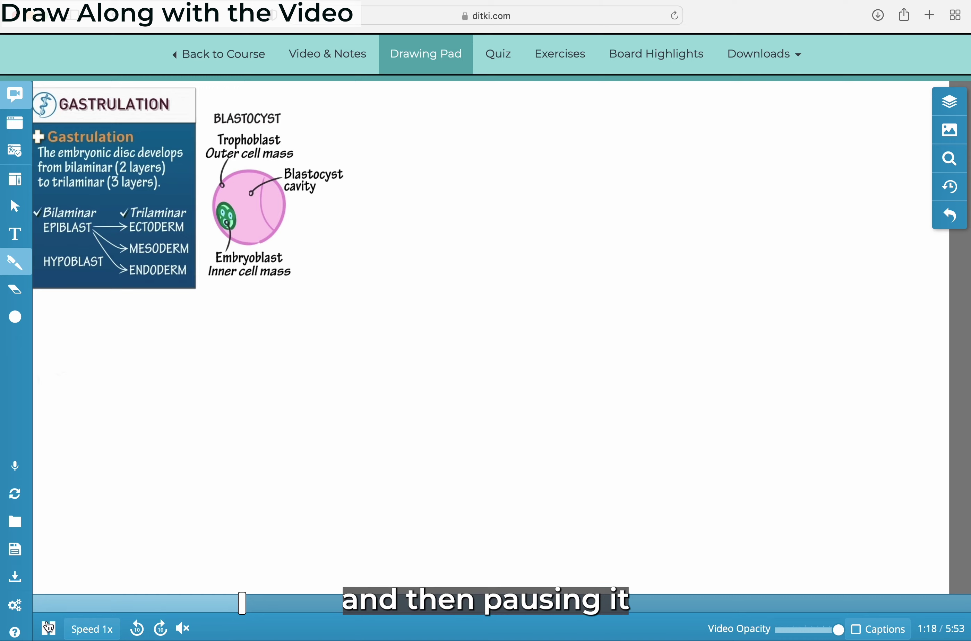
Step: Set the pen's outline color to pink #FF48A6 and trace the blastocyst's outer circle freehand
left_click(12, 265)
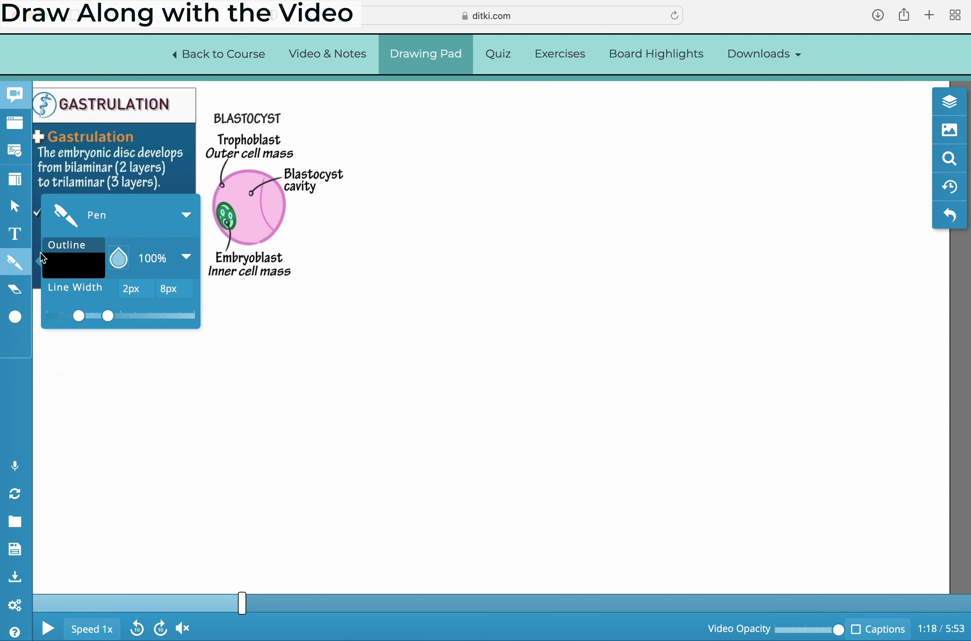
left_click(83, 259)
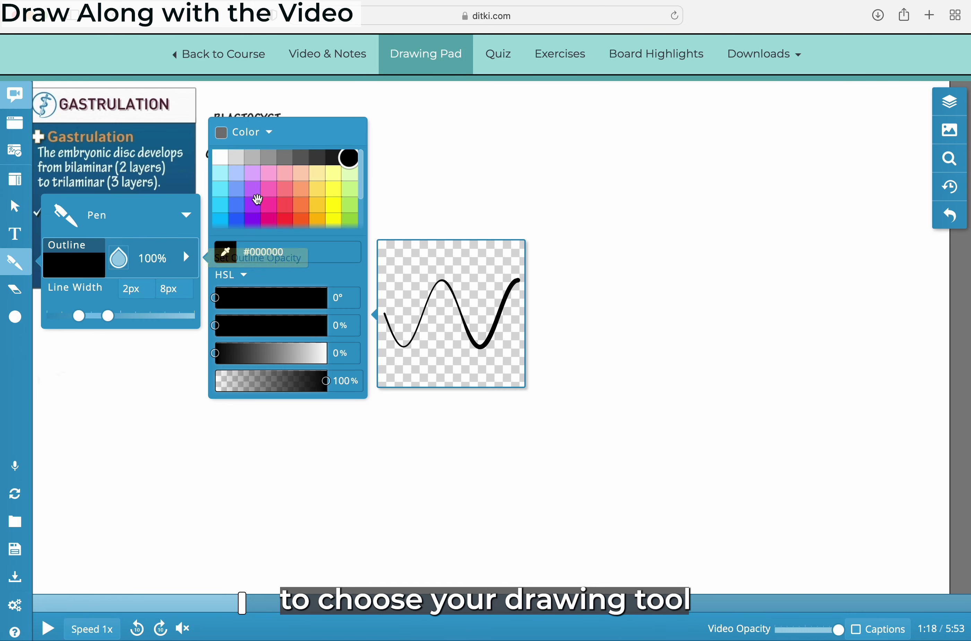
left_click(268, 205)
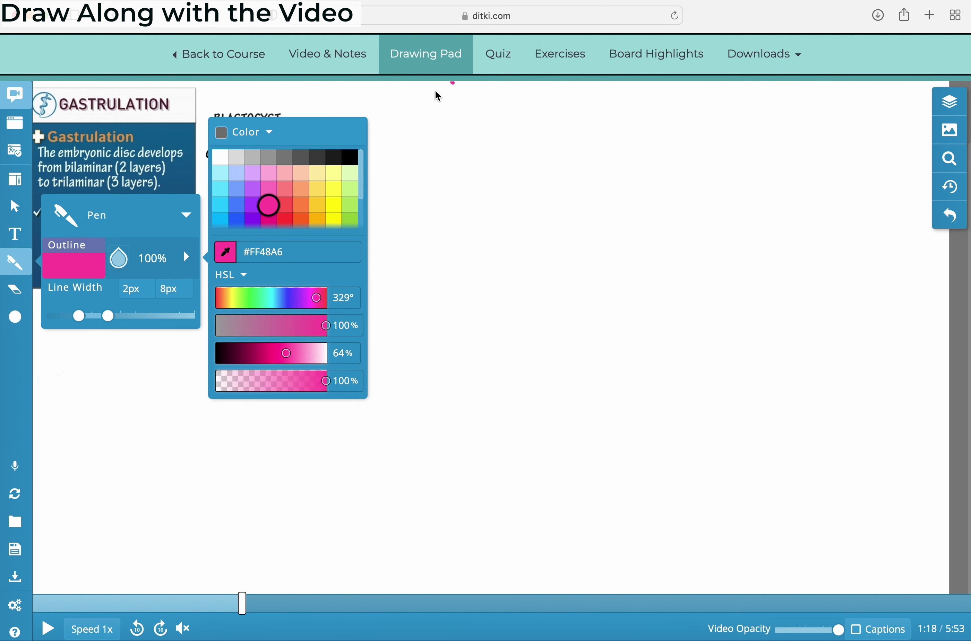
left_click(291, 105)
mouse_move(238, 180)
left_mouse_down()
mouse_move(215, 223)
mouse_move(243, 246)
mouse_move(279, 234)
mouse_move(287, 199)
mouse_move(248, 172)
mouse_move(236, 178)
left_mouse_up()
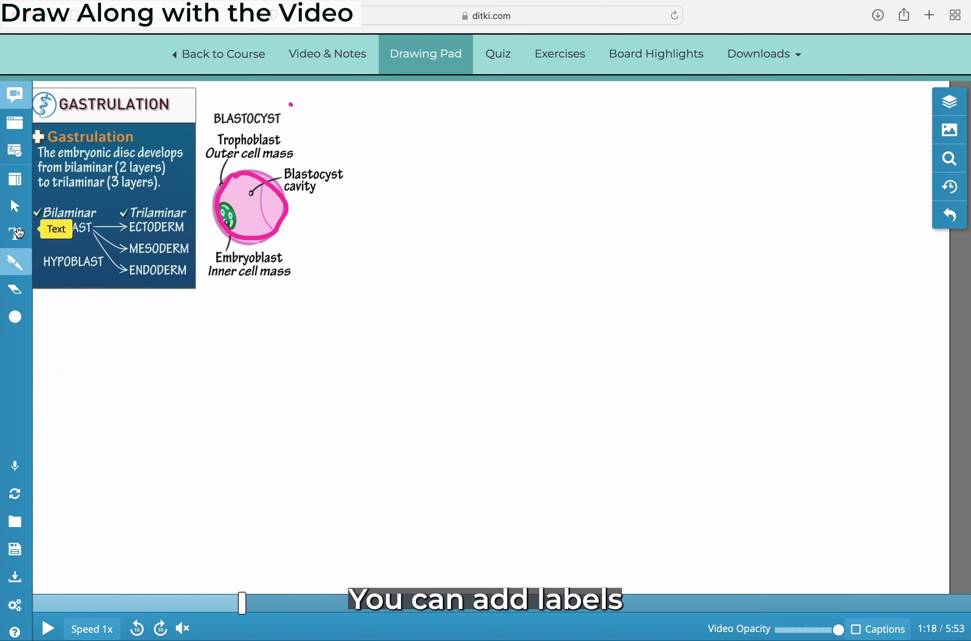
Step: Add the text label "Blastocyst cavity", place it beside the blastocyst, and shrink it to about half its size
left_click(15, 234)
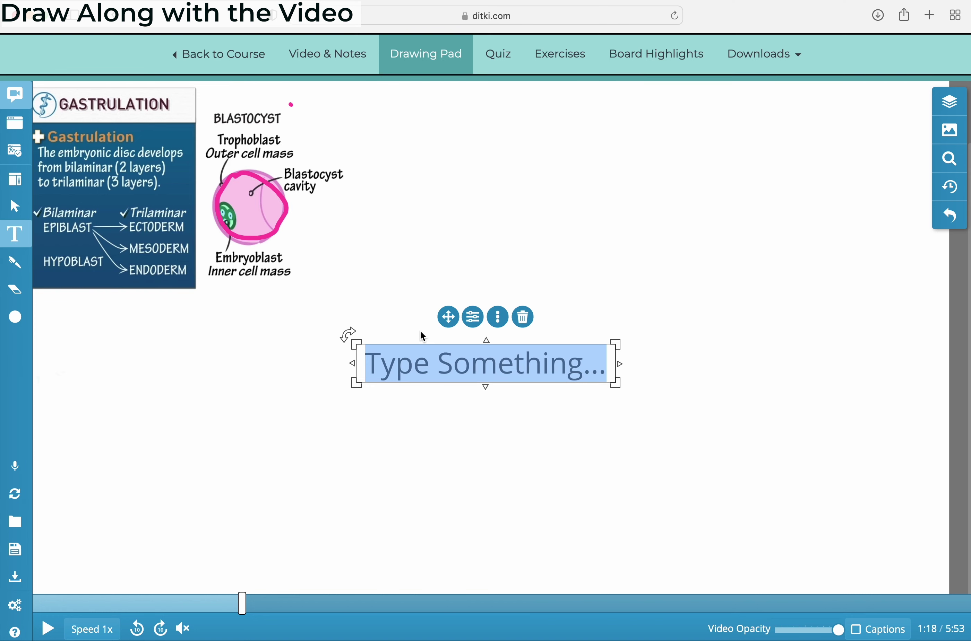
type("Blastocyst cavity")
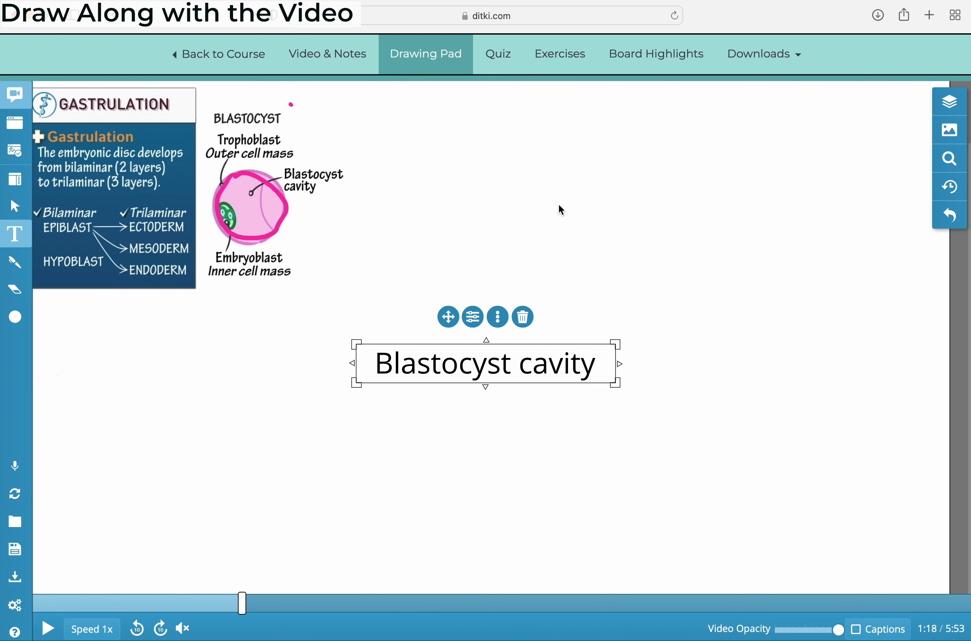
key("Escape")
left_click_drag(526, 366, 456, 173)
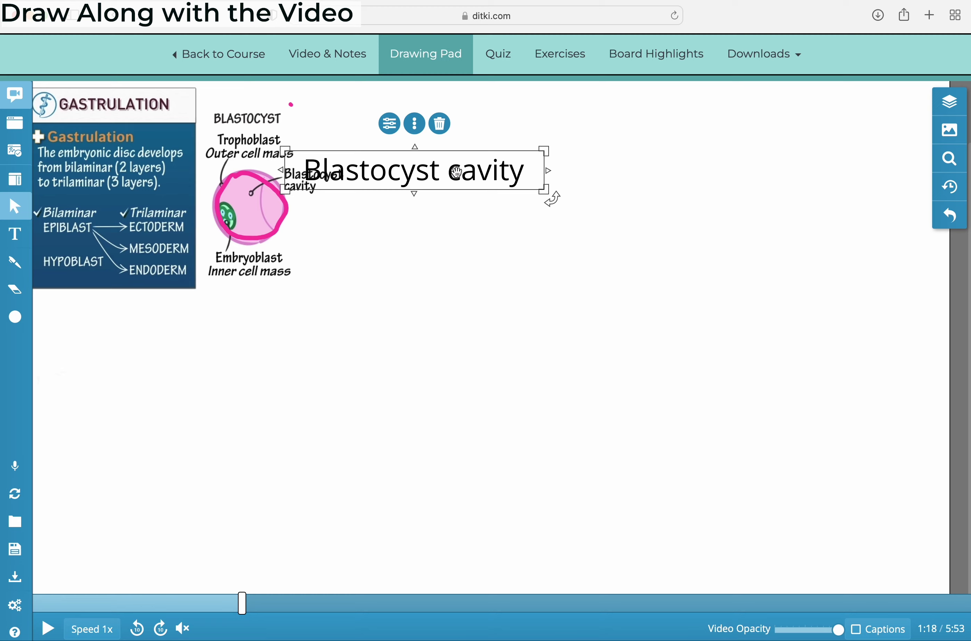
left_click_drag(536, 153, 410, 169)
Step: Place the pre-made BLASTOCYST label beside the blastocyst, just below the "Blastocyst cavity" text
left_click(11, 191)
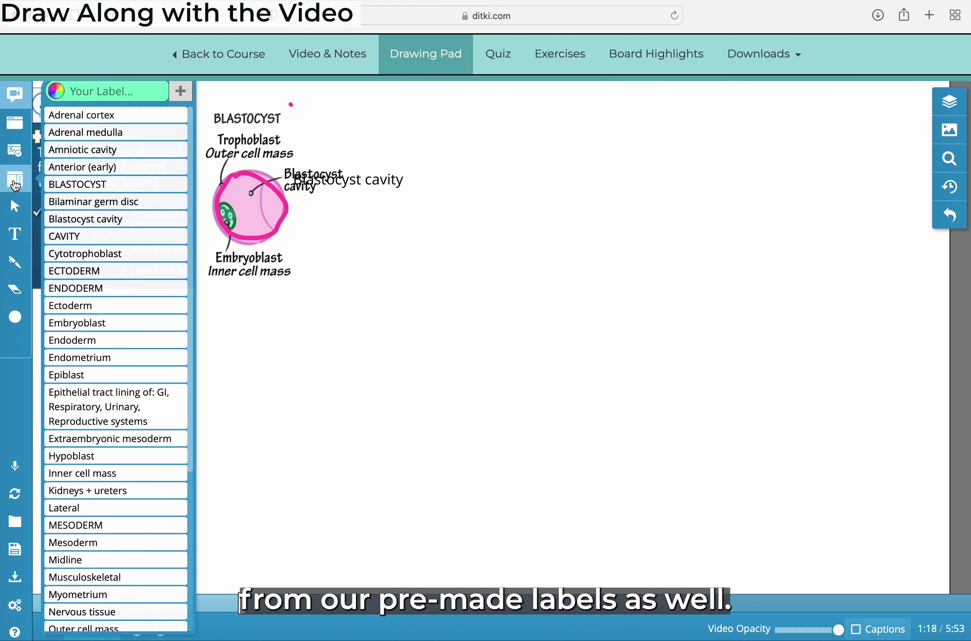
left_click_drag(98, 183, 329, 205)
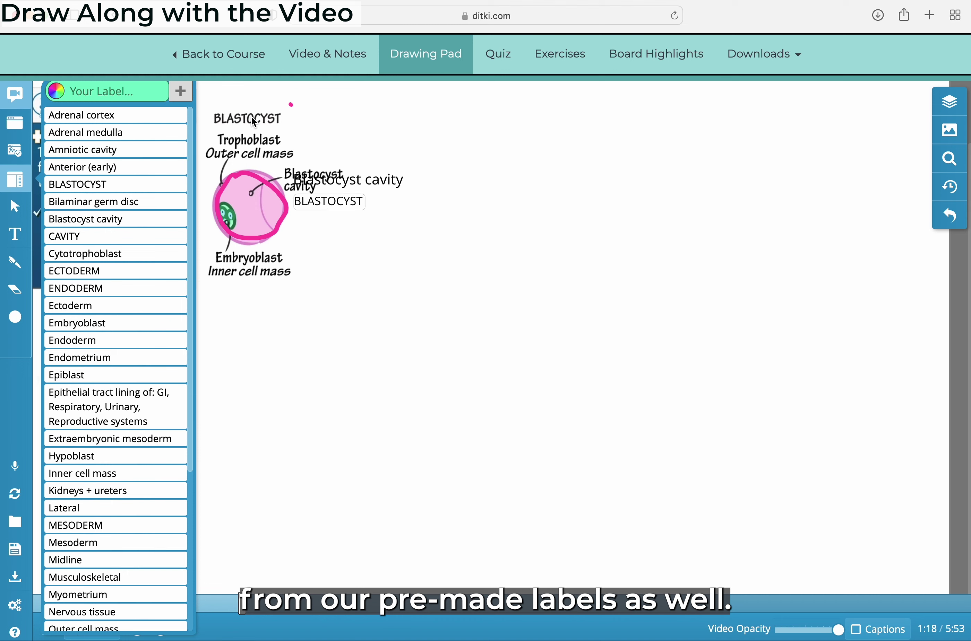
left_click(234, 125)
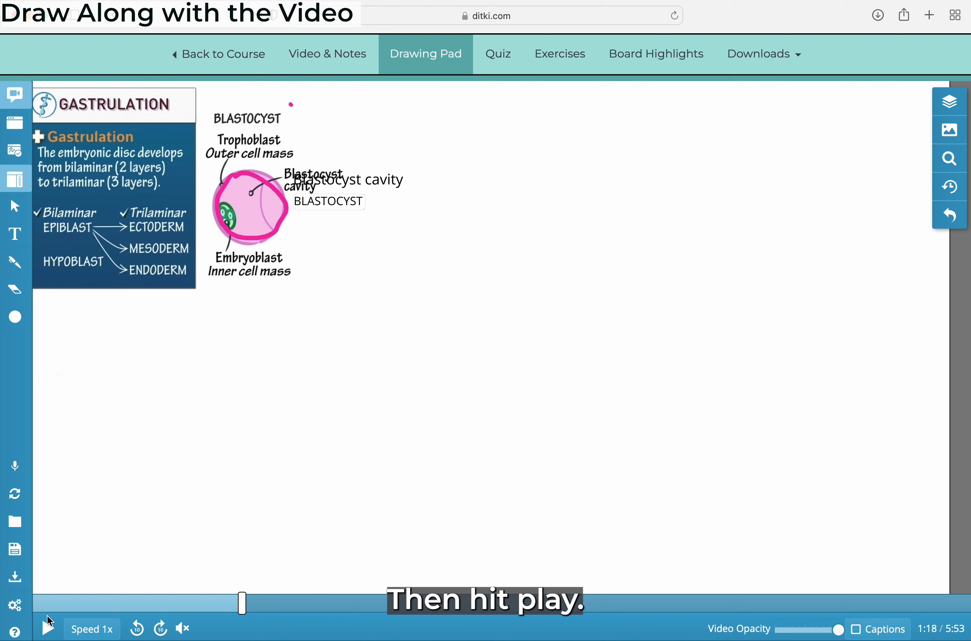
Step: Advance the draw-along video to 1:55 and pause it, and move on to 5:44 and resume playback to show the complete diagram
left_click(48, 623)
left_click_drag(246, 603, 338, 603)
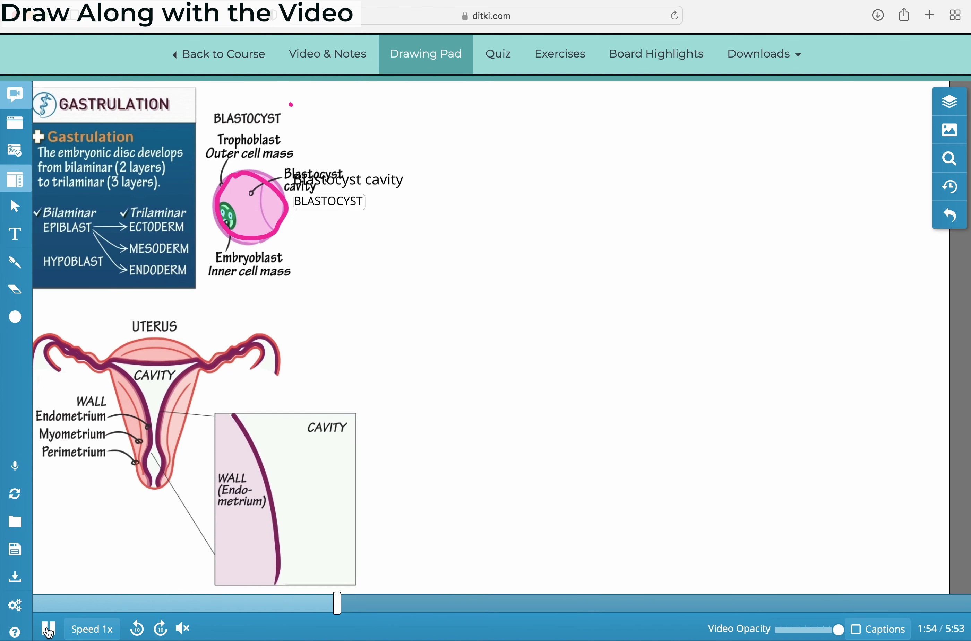
left_click(48, 629)
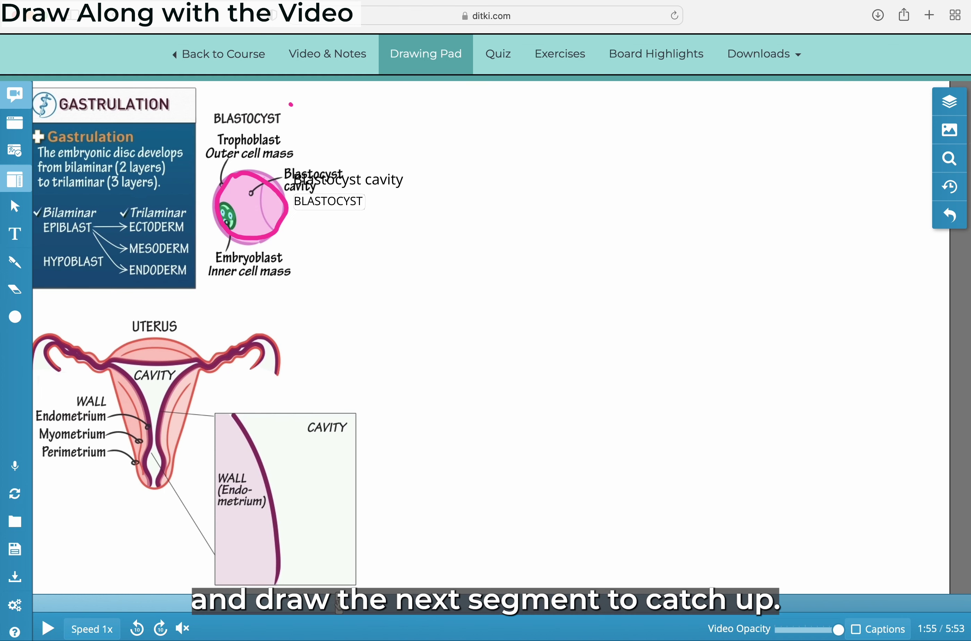
left_click_drag(338, 603, 949, 608)
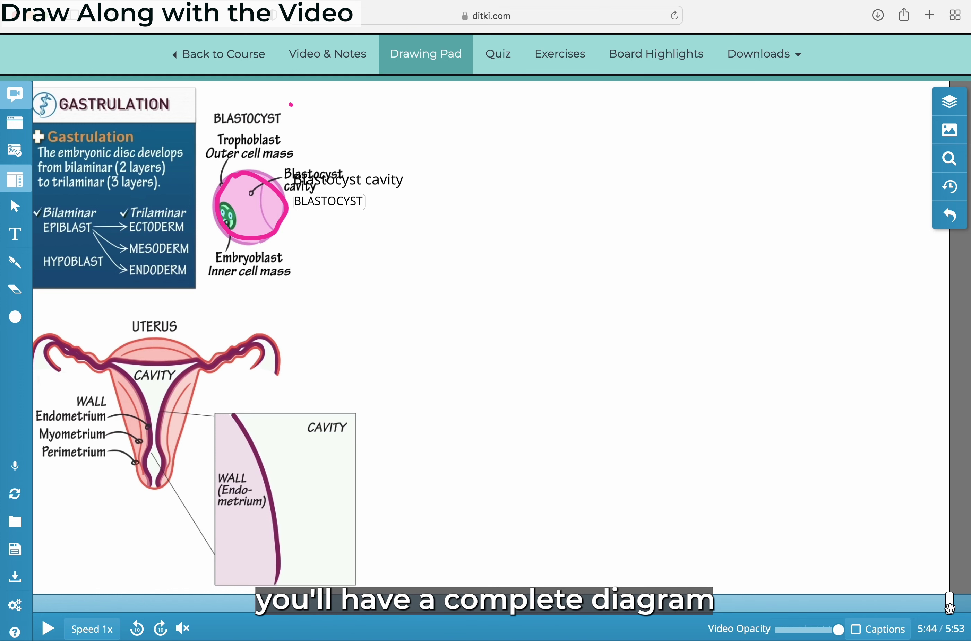
left_click(48, 628)
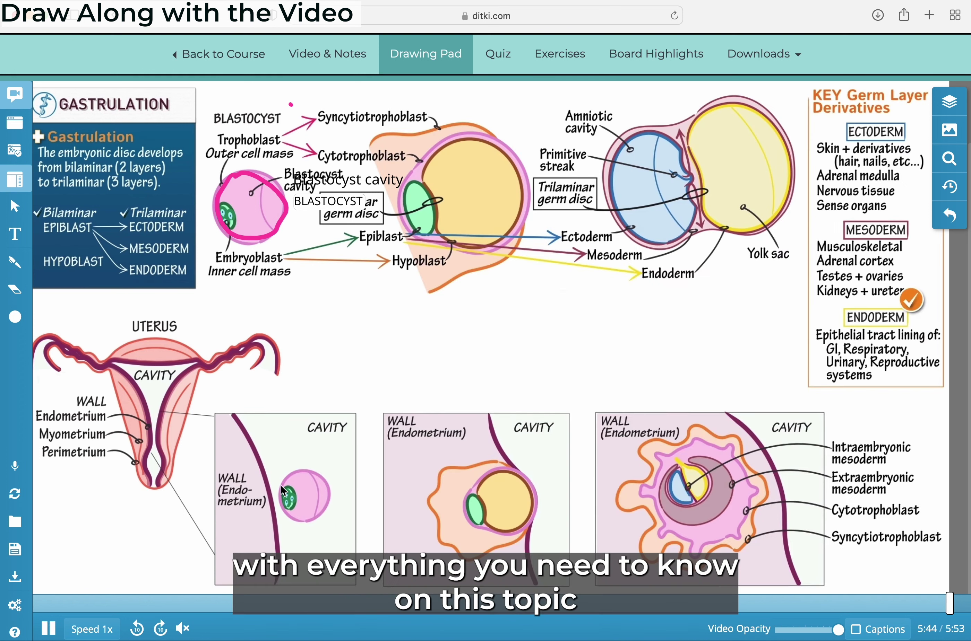
Step: Pause and hide the draw-along video, and create a new document, discarding the current drawing and labels
left_click(48, 628)
left_click(14, 97)
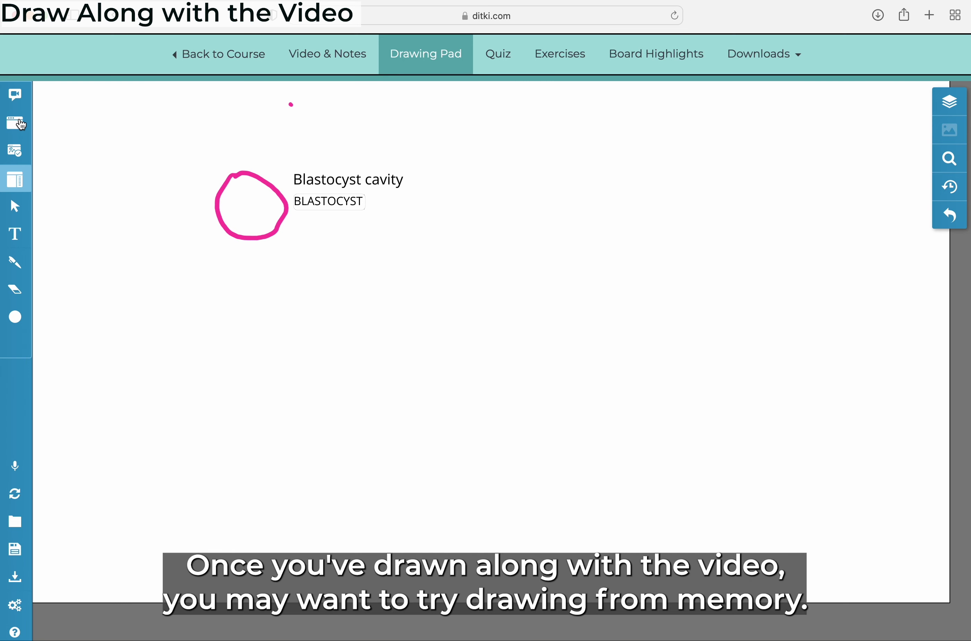
left_click(18, 124)
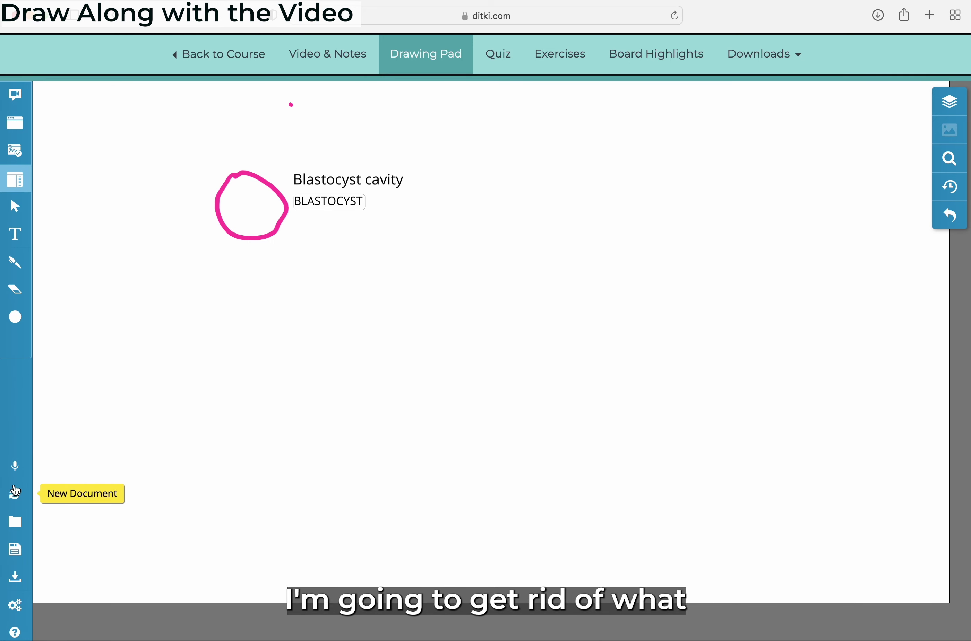
left_click(15, 494)
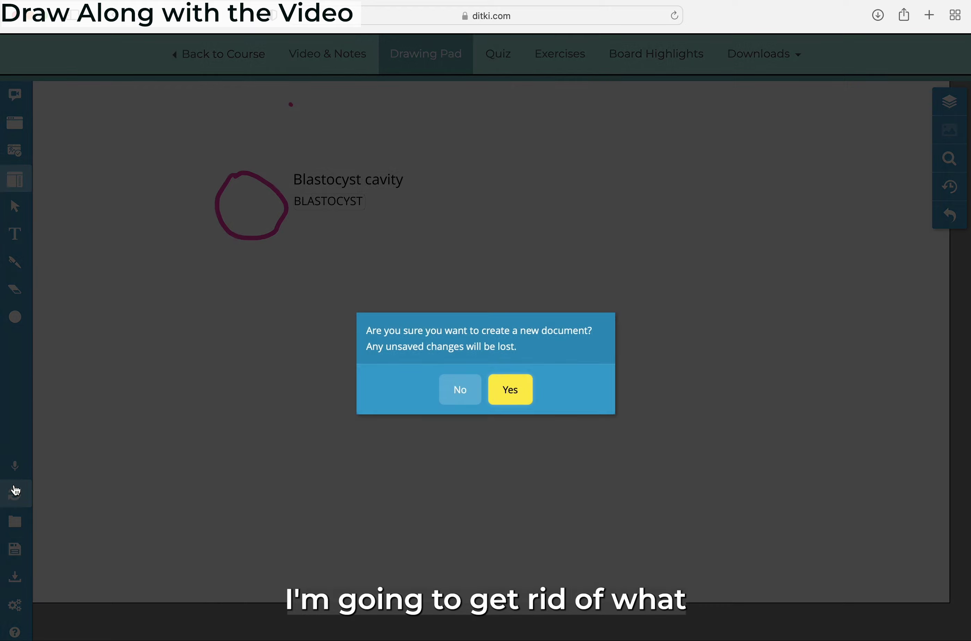
left_click(514, 390)
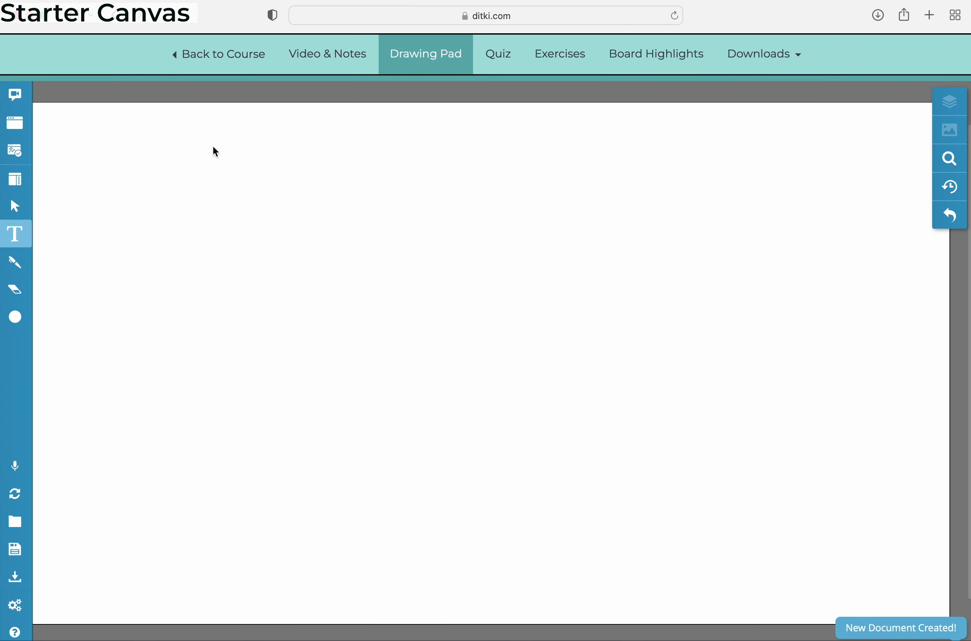
Step: Load the Starter Canvas, set the pen's outline color to orange #FF8A47, and trace the curved edge of the orange shape freehand
left_click(17, 124)
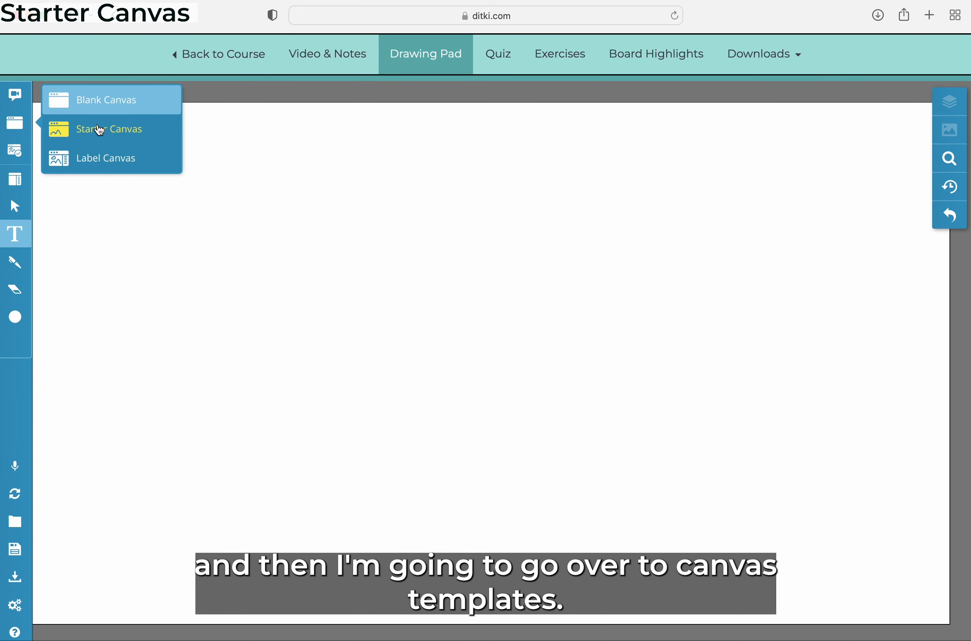
left_click(101, 132)
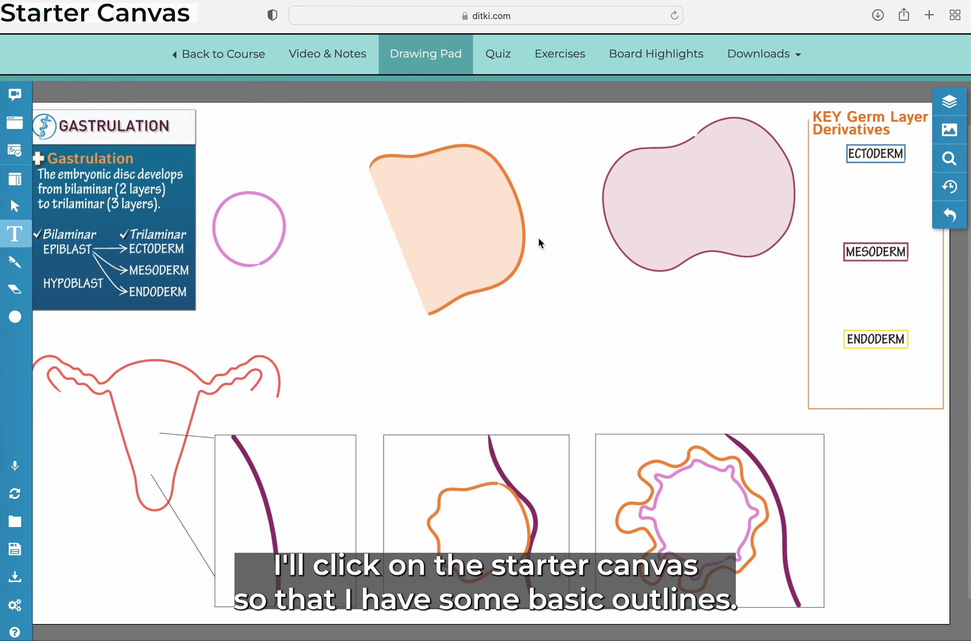
left_click(15, 263)
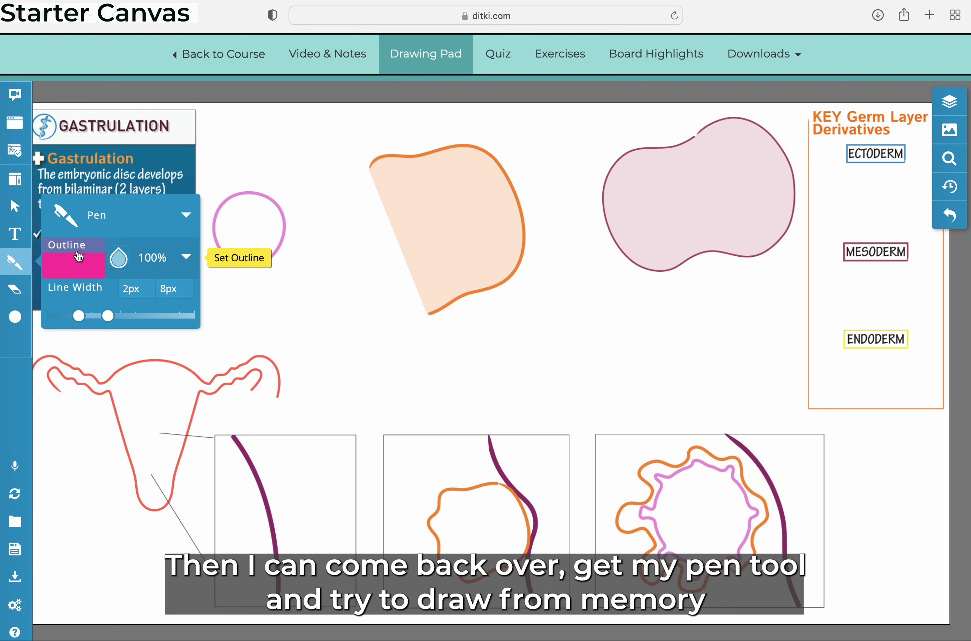
left_click(79, 256)
left_click(302, 206)
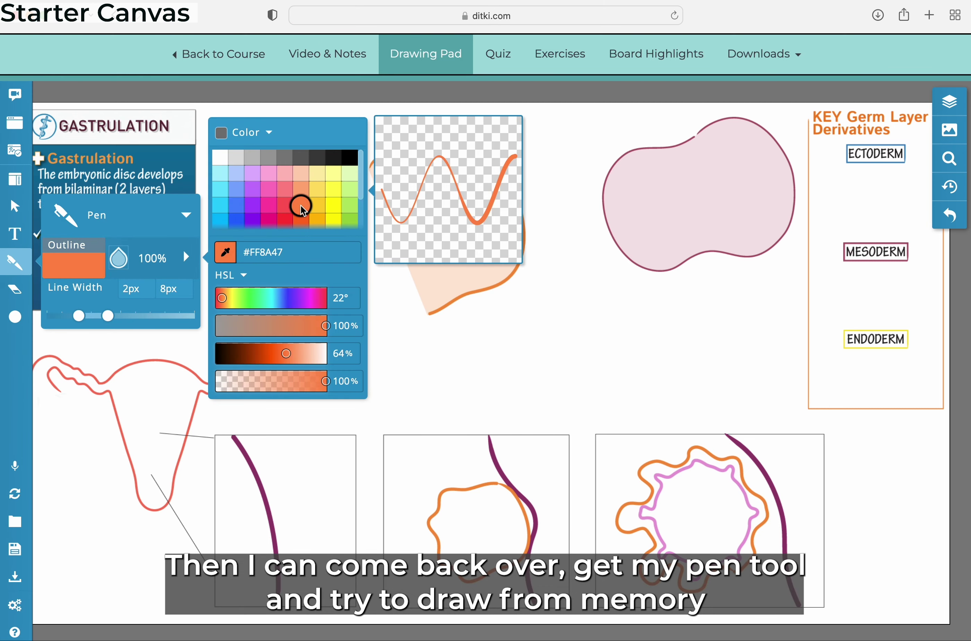
left_click(553, 155)
mouse_move(369, 166)
left_mouse_down()
mouse_move(460, 145)
mouse_move(511, 184)
mouse_move(512, 274)
left_mouse_up()
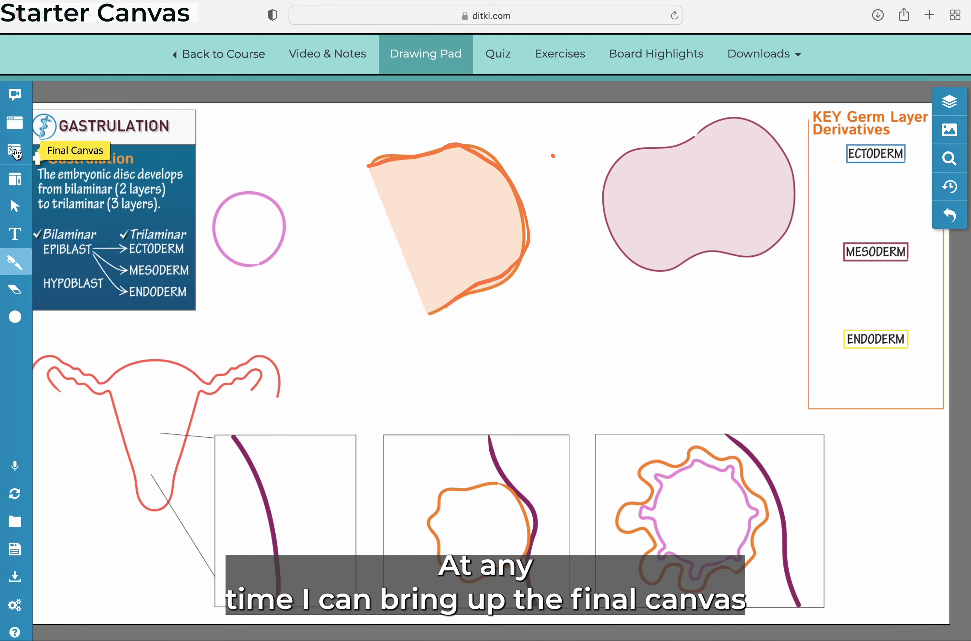
Step: Show the Final Canvas to compare it with the traced drawing, and hide it again
left_click(16, 152)
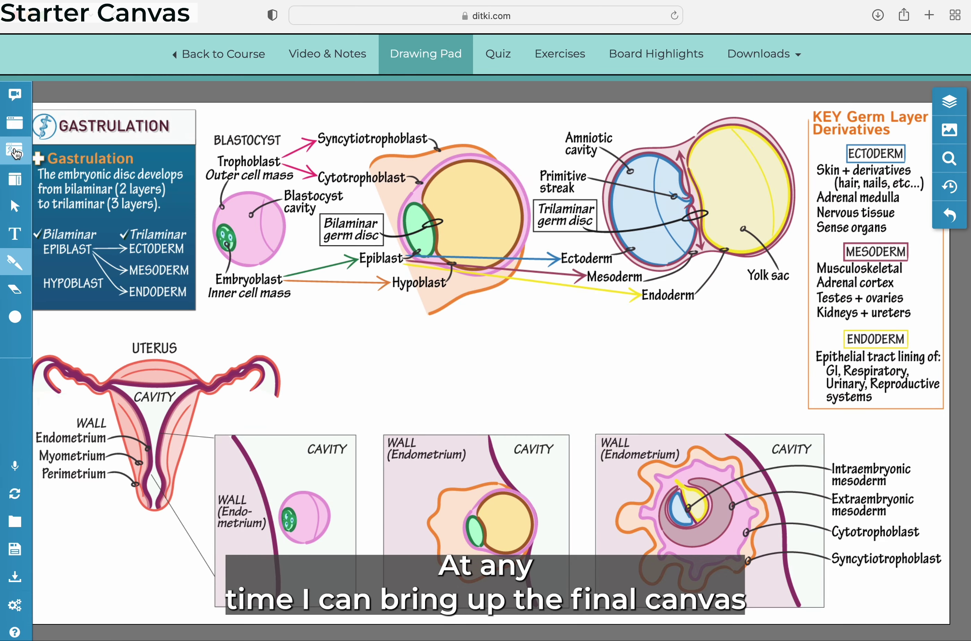
left_click(16, 153)
left_click(16, 153)
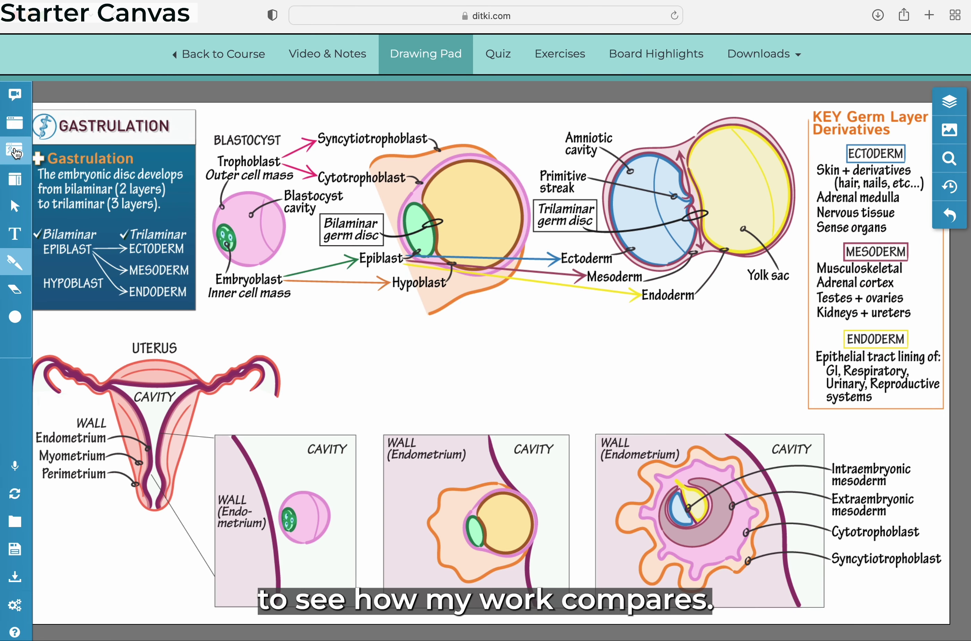
left_click(16, 154)
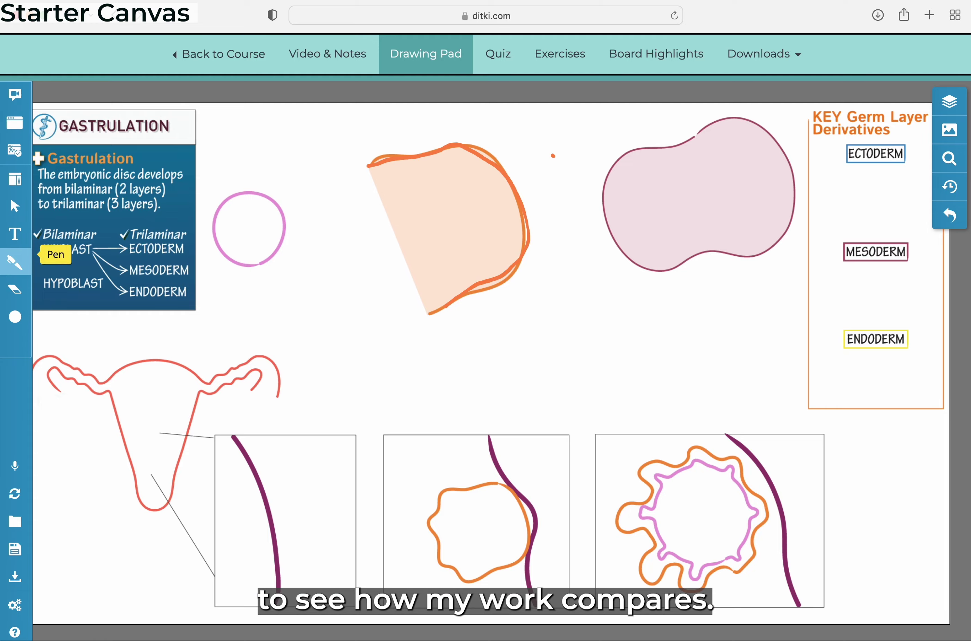
Step: Clear the tracing by creating a new document, and load the Label Canvas template
left_click(15, 493)
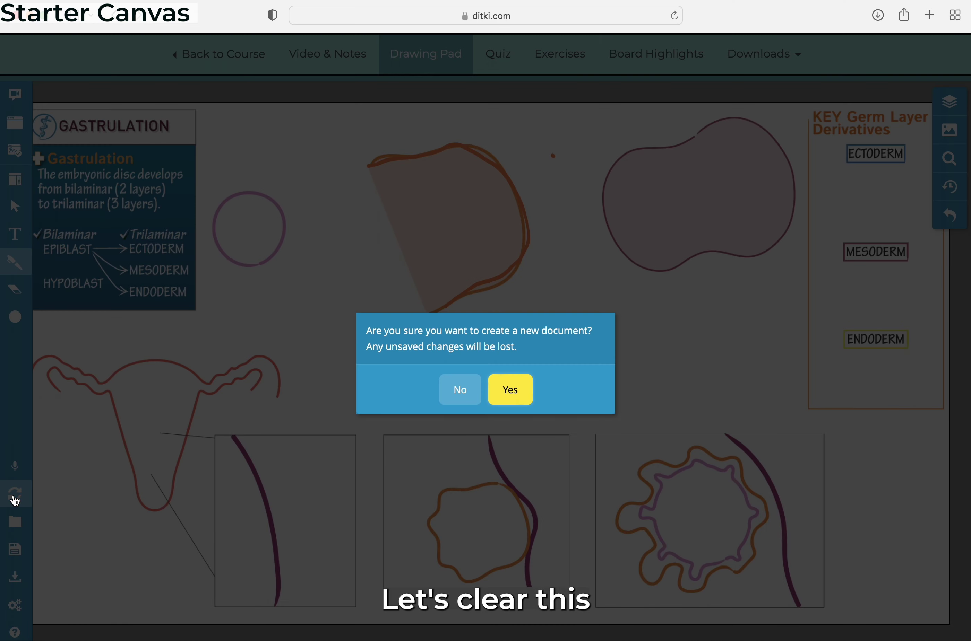
left_click(525, 383)
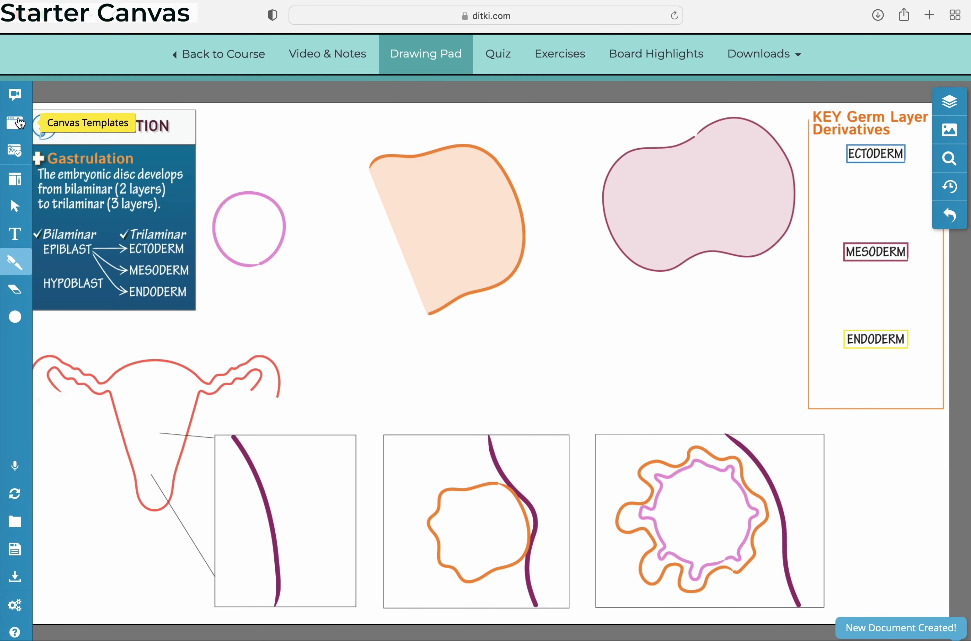
left_click(16, 123)
left_click(81, 164)
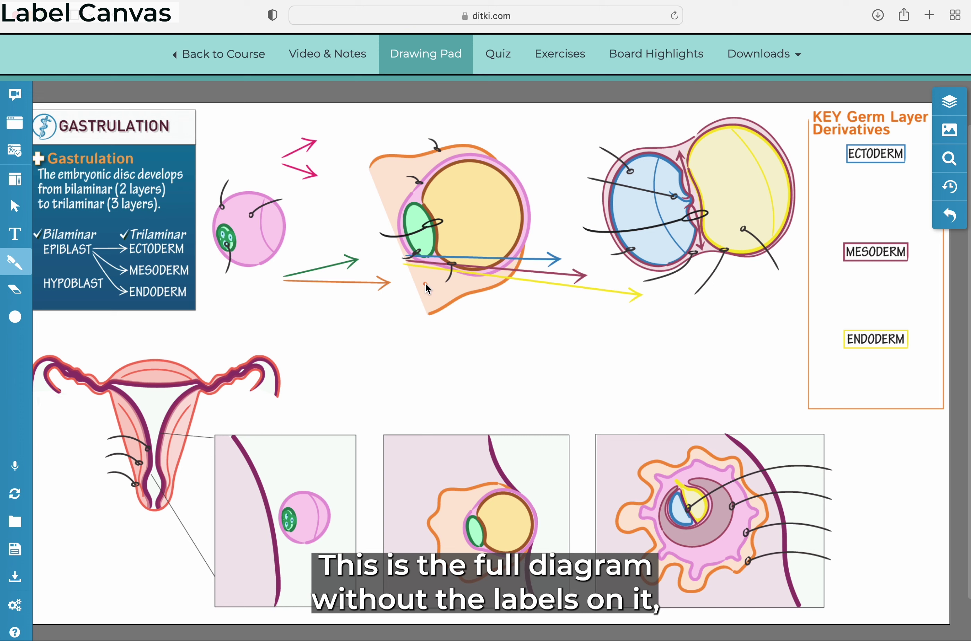
Step: Place the pre-made labels "Adrenal cortex", "Anterior (early)" and "Embryoblast" on the upper part of the diagram
left_click(31, 170)
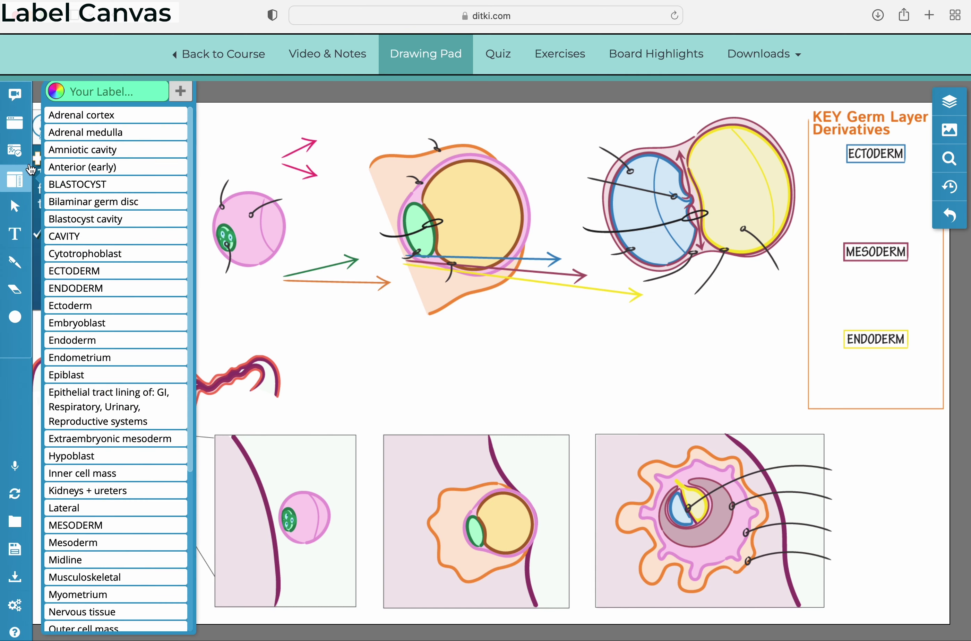
left_click_drag(93, 115, 252, 124)
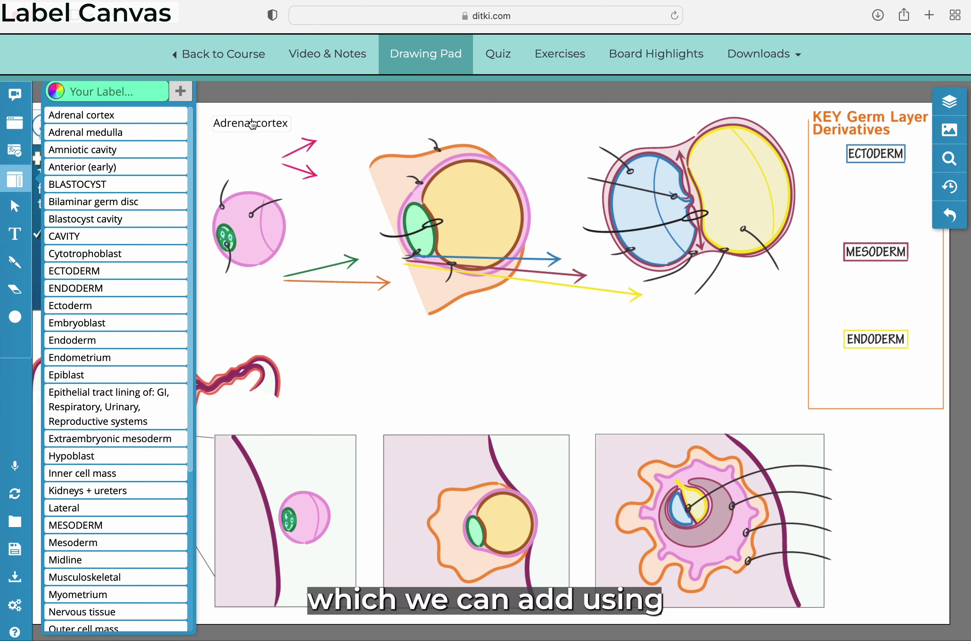
left_click_drag(104, 167, 402, 344)
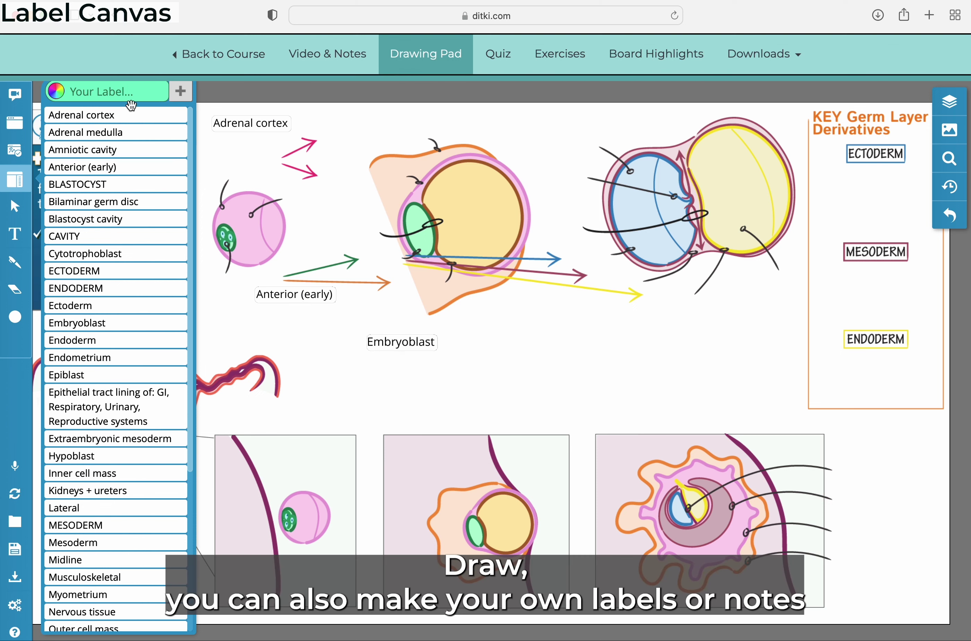
Step: Create a custom label "Notes" and place it beside the upper edge of the middle orange diagram
left_click(132, 97)
type("Notes")
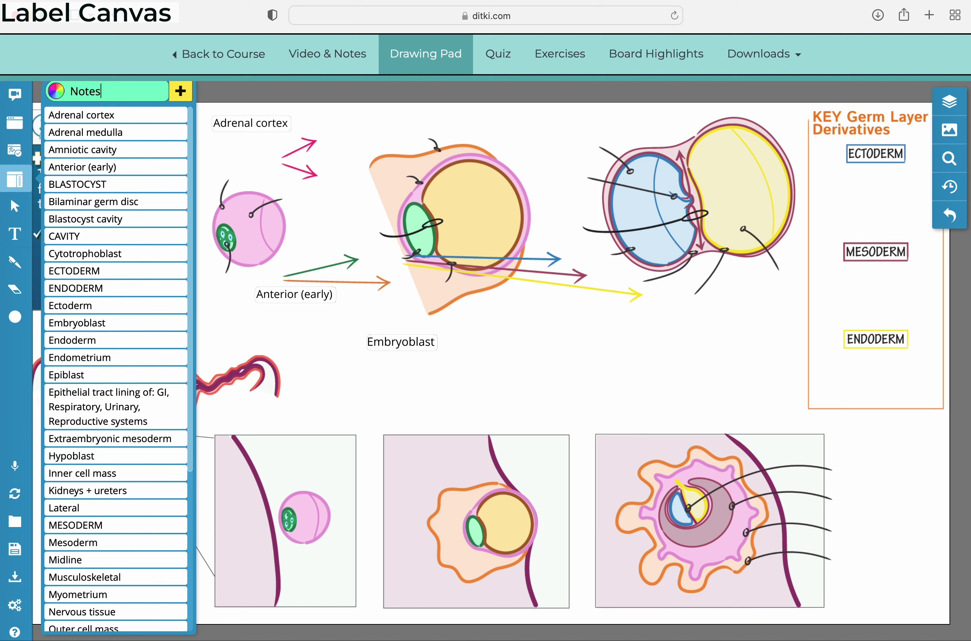
key("Return")
left_click(483, 367)
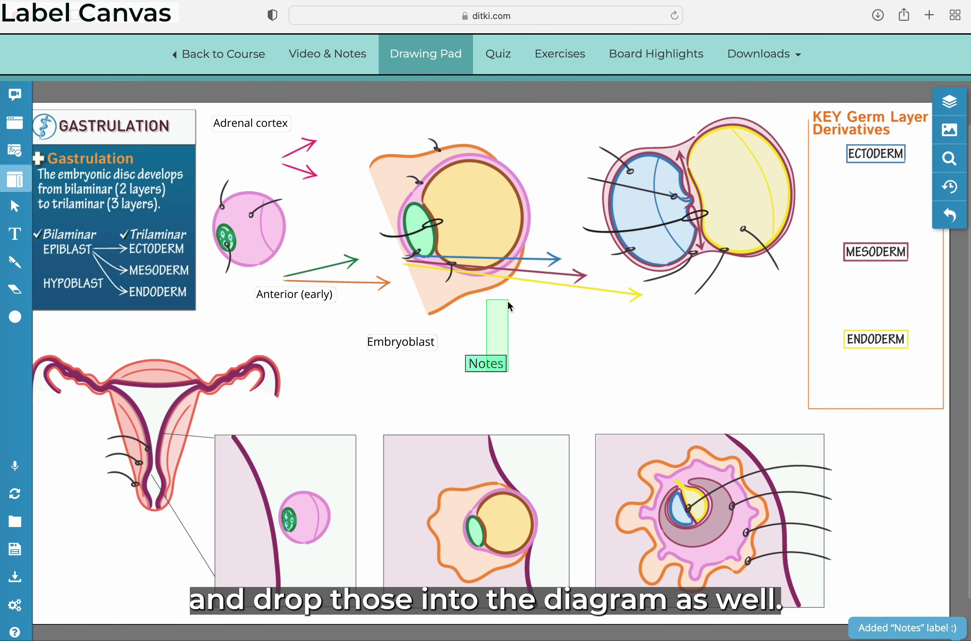
left_click_drag(478, 368, 512, 150)
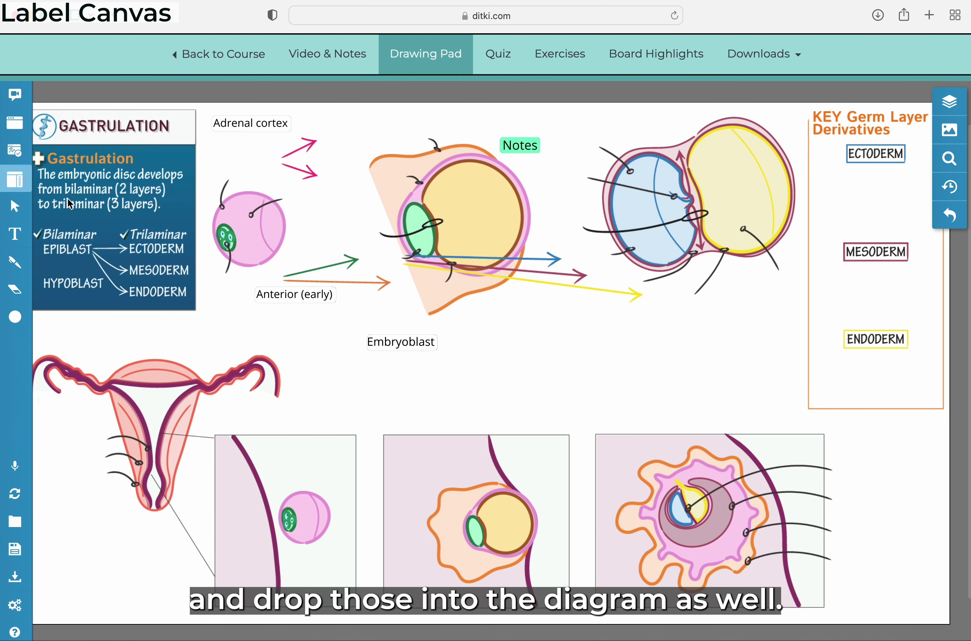
Step: Clear the placed labels by creating a new document, and switch to the Blank Canvas template
left_click(15, 494)
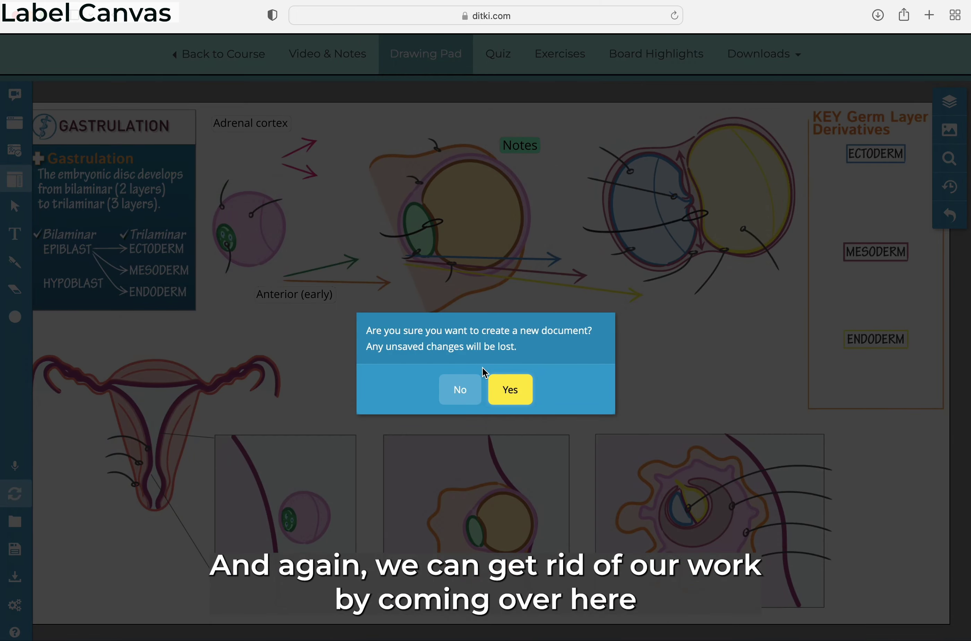
left_click(510, 389)
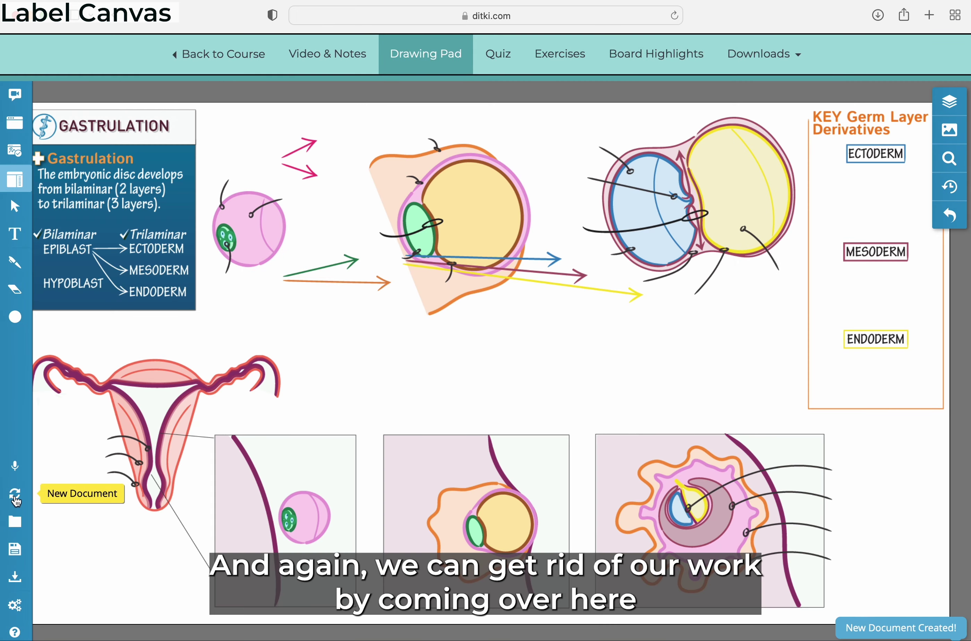
left_click(16, 500)
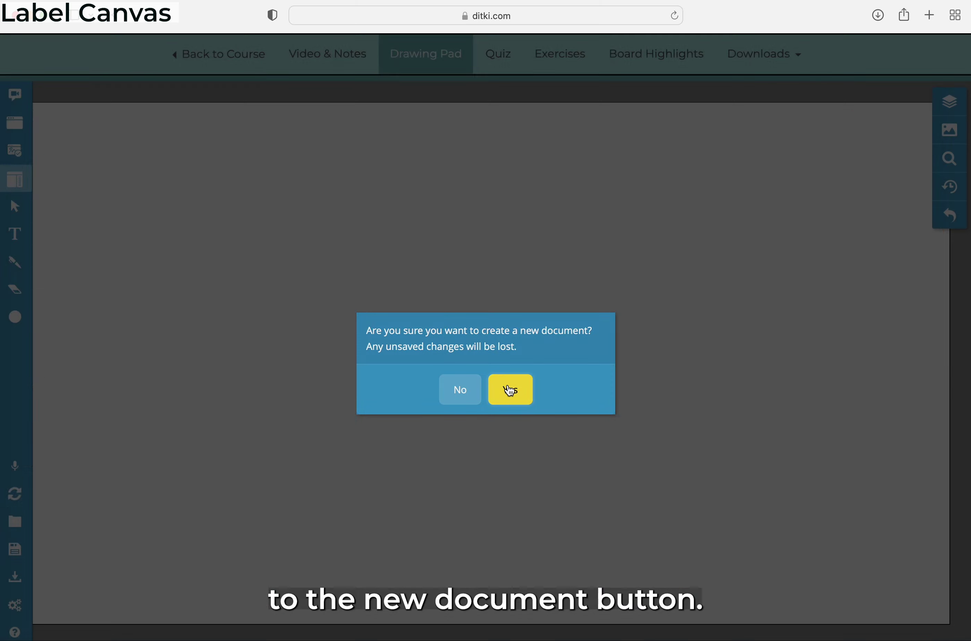
left_click(507, 390)
mouse_move(14, 127)
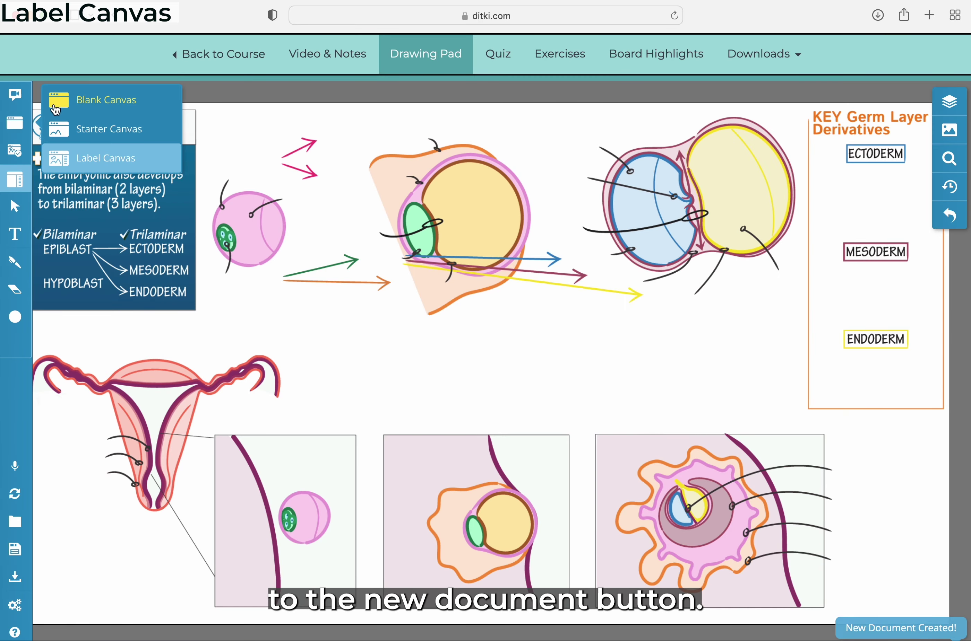
left_click(59, 102)
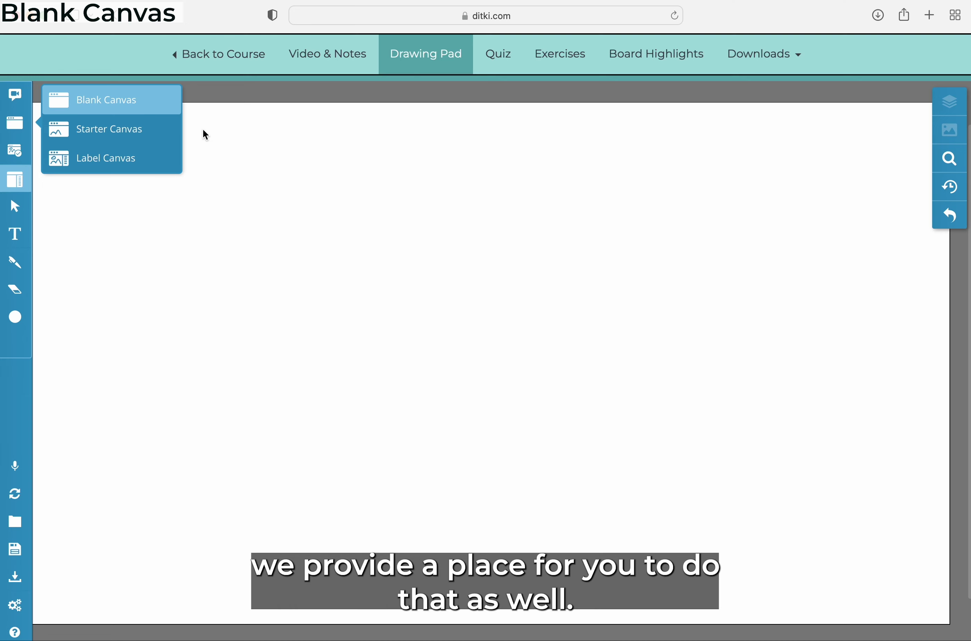
left_click(287, 168)
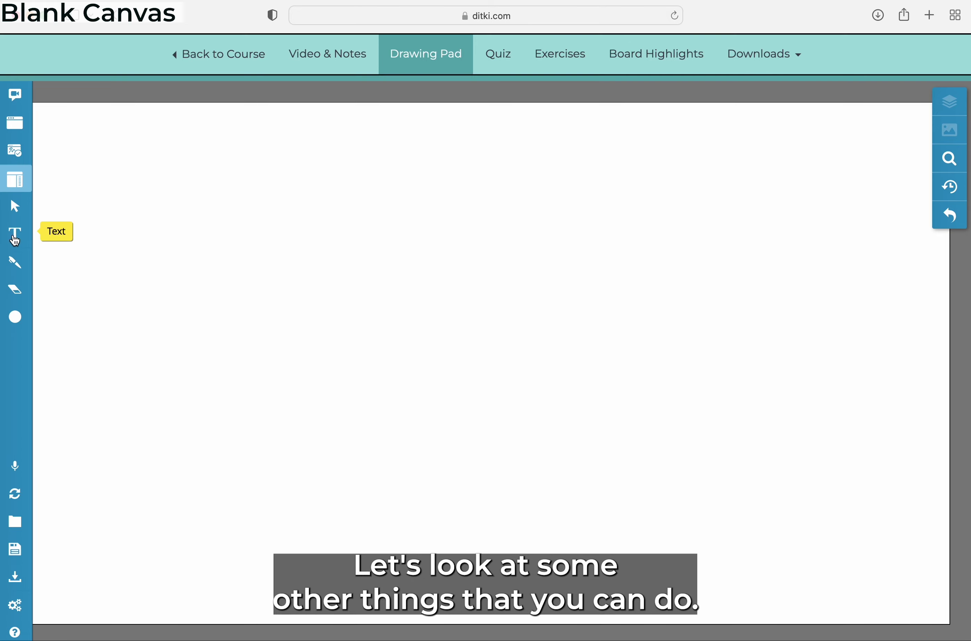
Step: Switch the drawing tool to Pencil and set its line width to 4.72 px and its outline color to purple
left_click(15, 263)
left_click(112, 223)
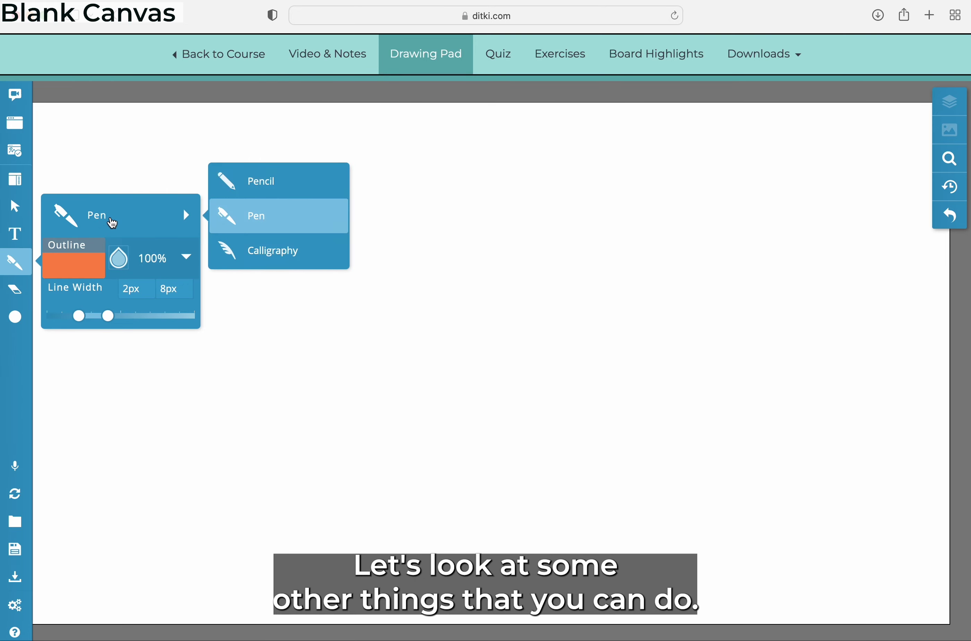
left_click(233, 182)
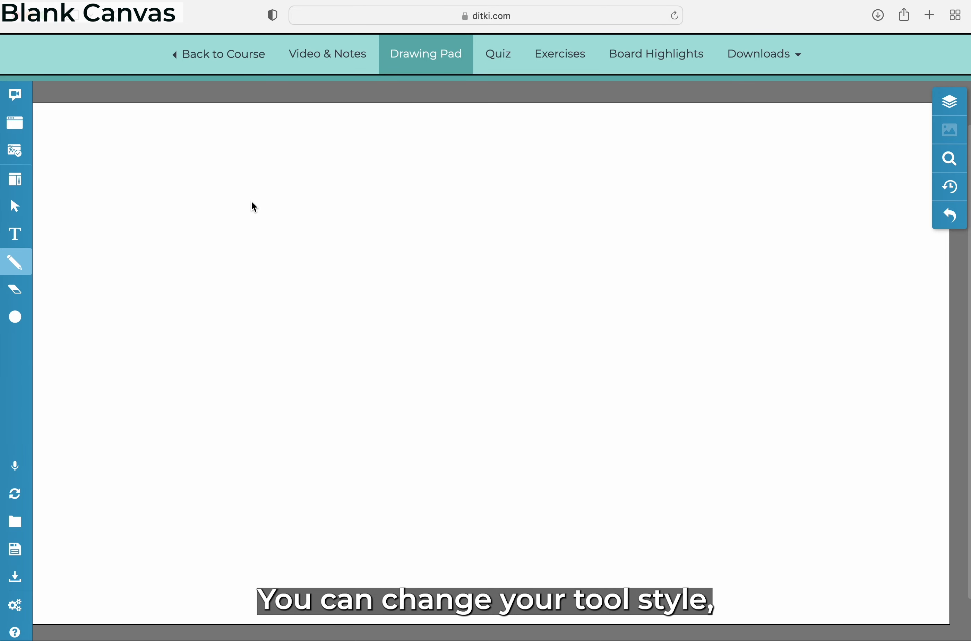
left_click(27, 259)
left_click(74, 273)
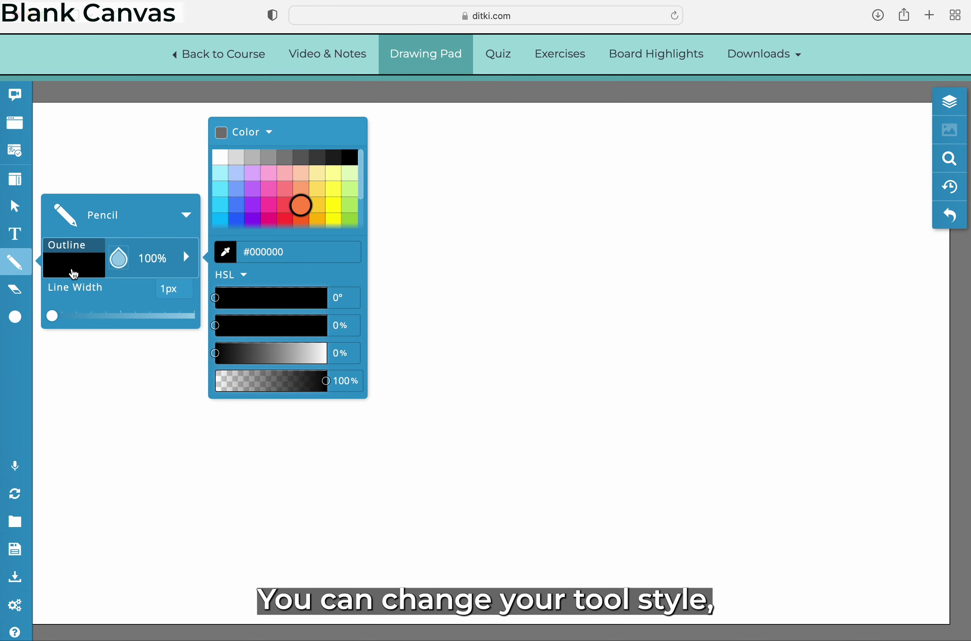
left_click_drag(57, 316, 89, 316)
left_click(75, 268)
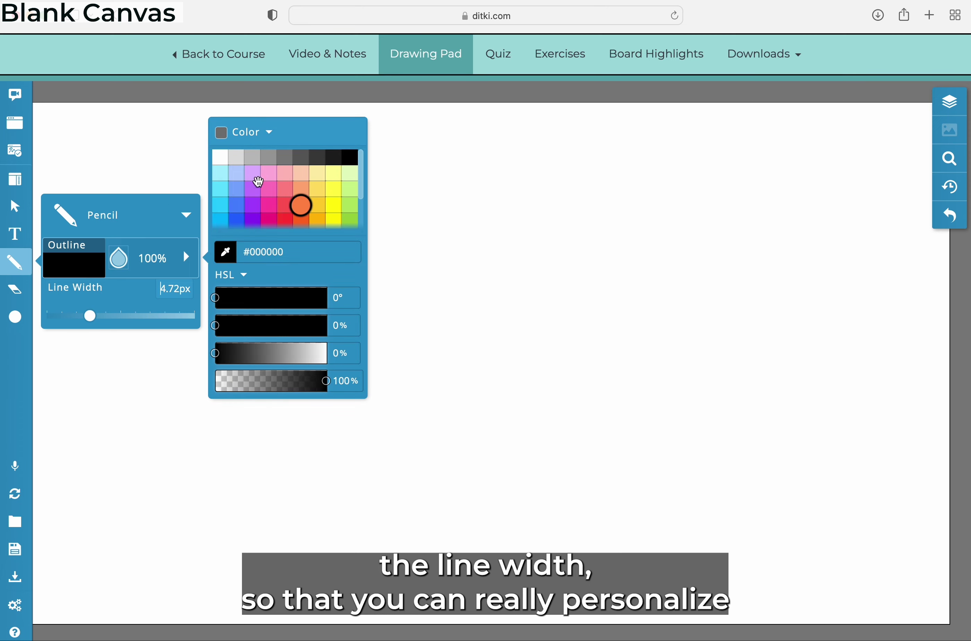
left_click(253, 189)
Step: Draw a freehand purple zigzag with two peaks across the middle of the blank canvas
left_click(124, 159)
left_click(170, 159)
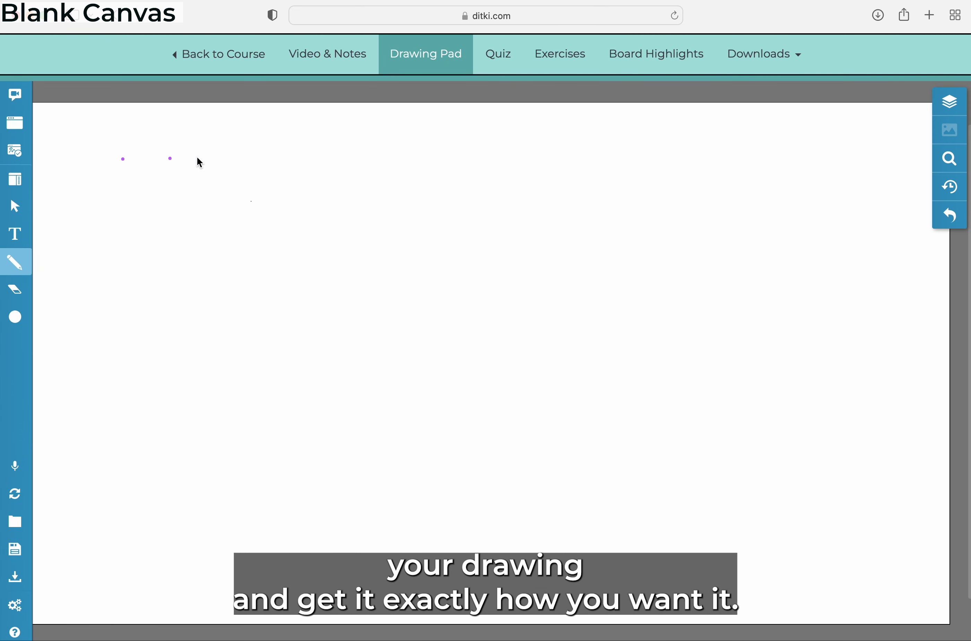
mouse_move(162, 377)
left_mouse_down()
mouse_move(275, 232)
mouse_move(509, 252)
mouse_move(647, 374)
left_mouse_up()
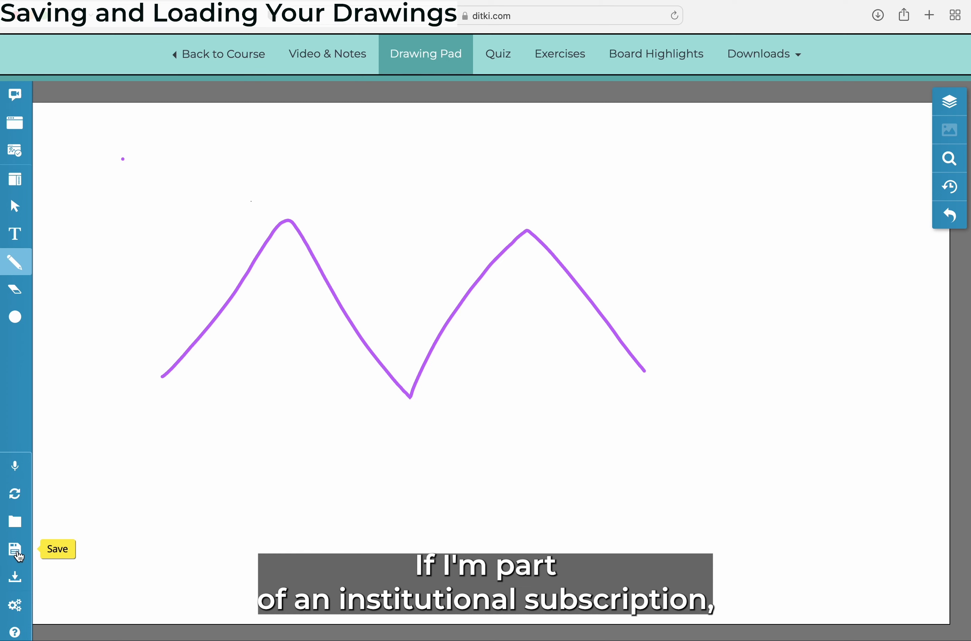
Step: Save the purple zigzag drawing and clear the canvas by creating a new document
left_click(14, 556)
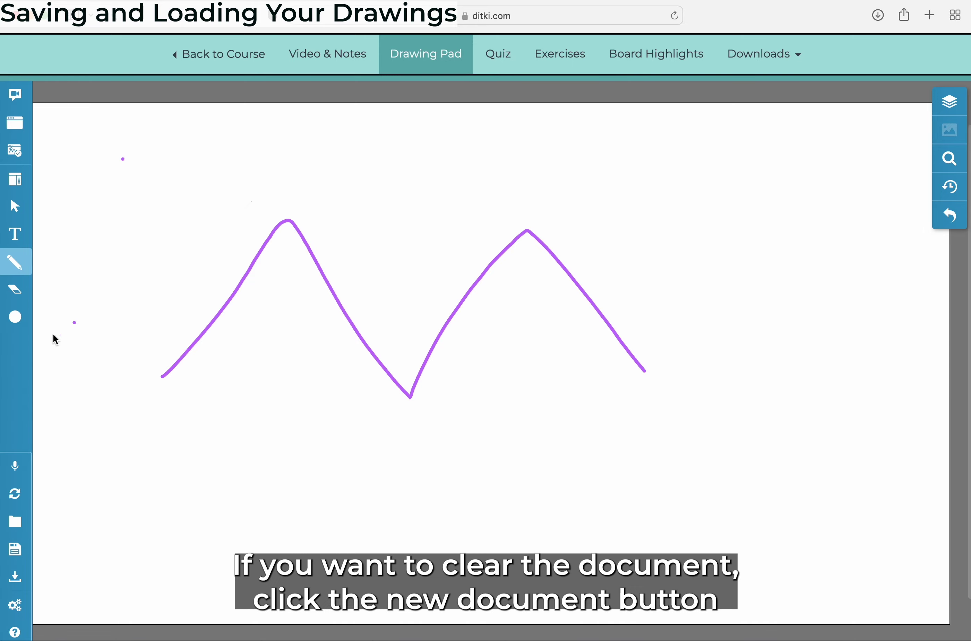
left_click(16, 496)
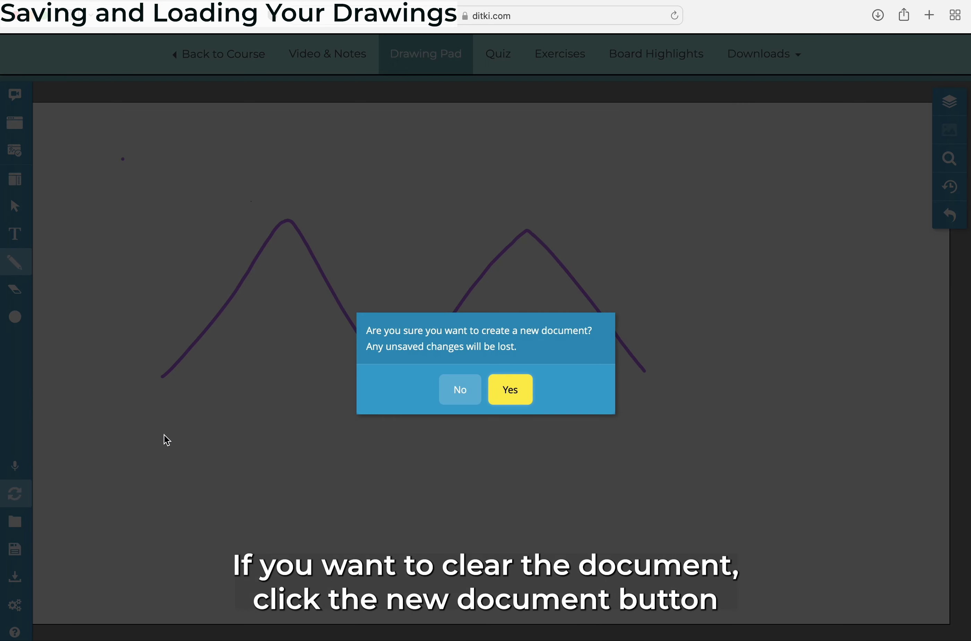
left_click(506, 390)
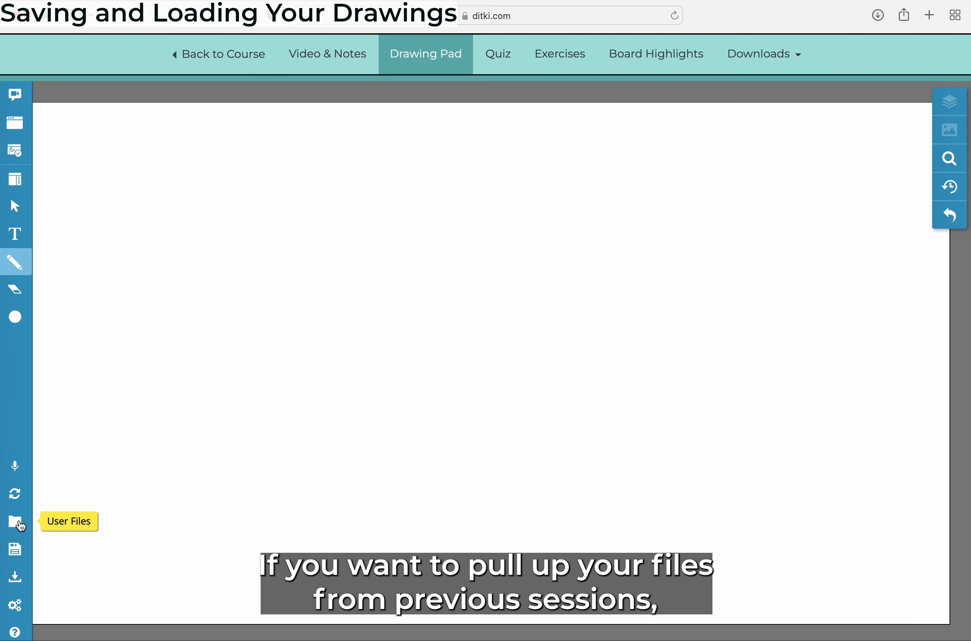
Step: Load the saved drawing dated 1/13/2023 10:00 am from the user files onto the canvas
left_click(17, 523)
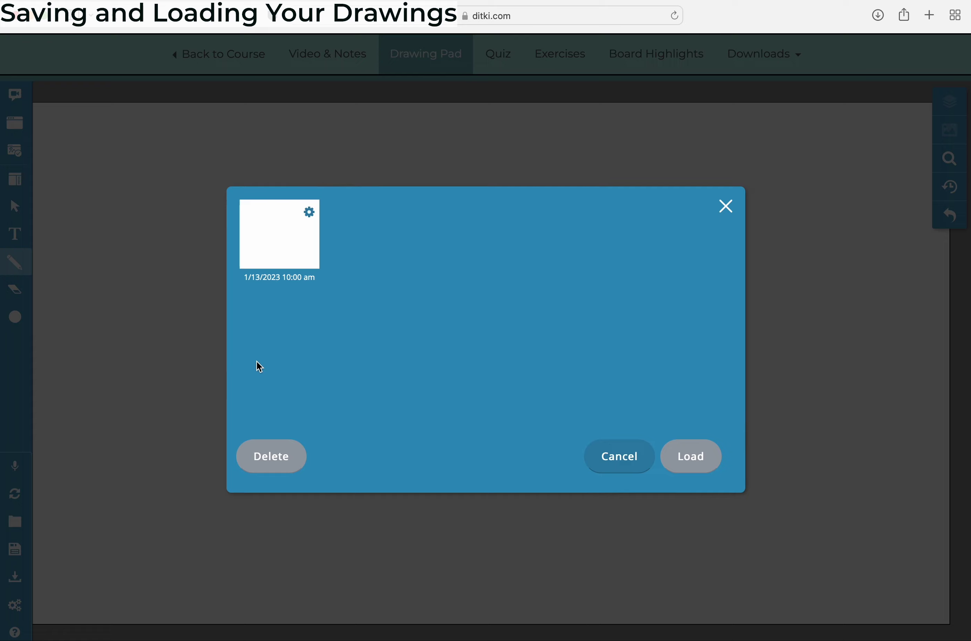
left_click(296, 240)
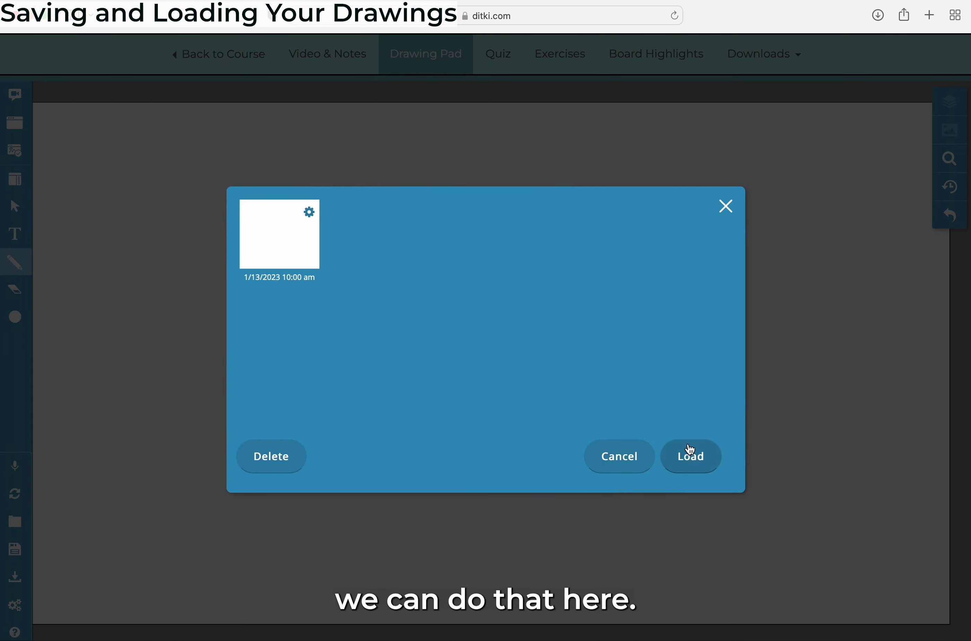
left_click(691, 456)
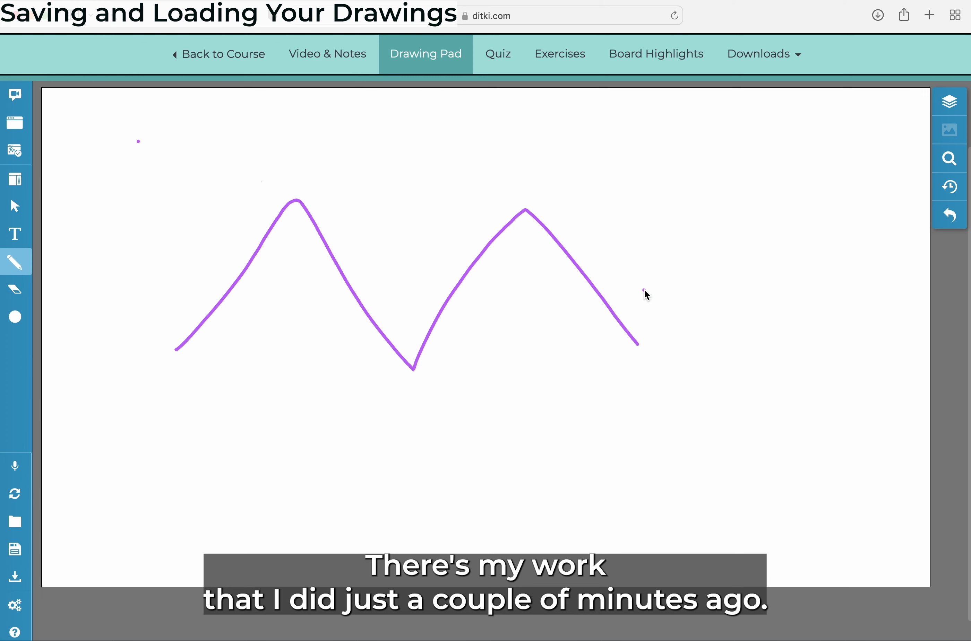
Step: Look at the download file formats and the drawing pad's canvas and user interface settings
left_click(16, 578)
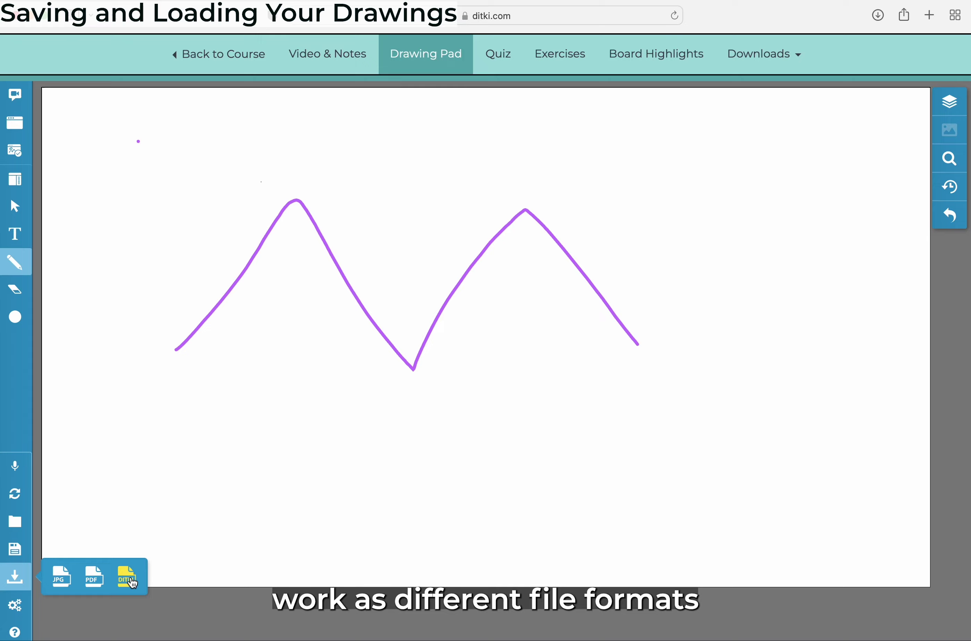
left_click(17, 606)
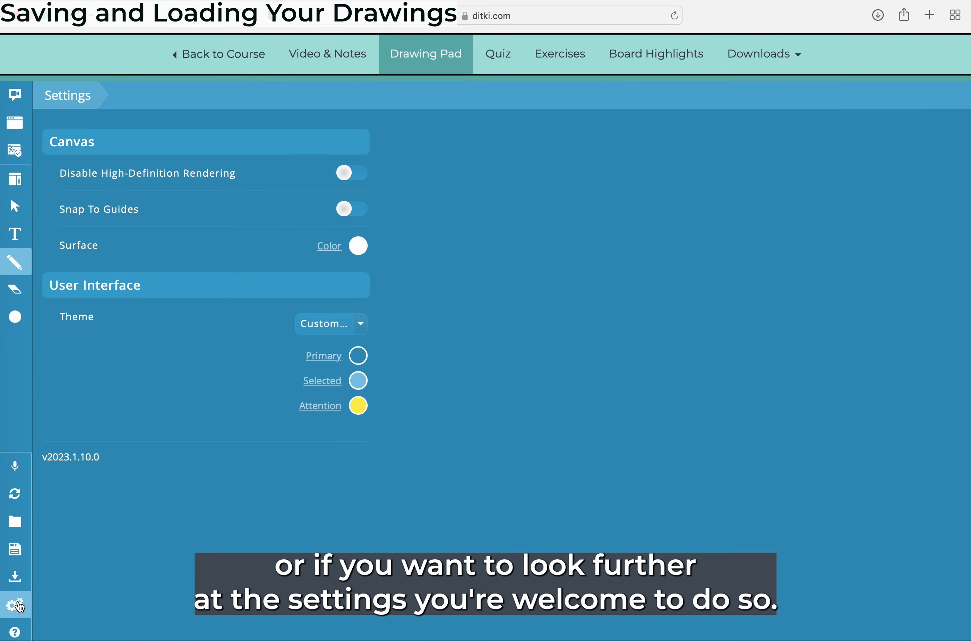
left_click(18, 606)
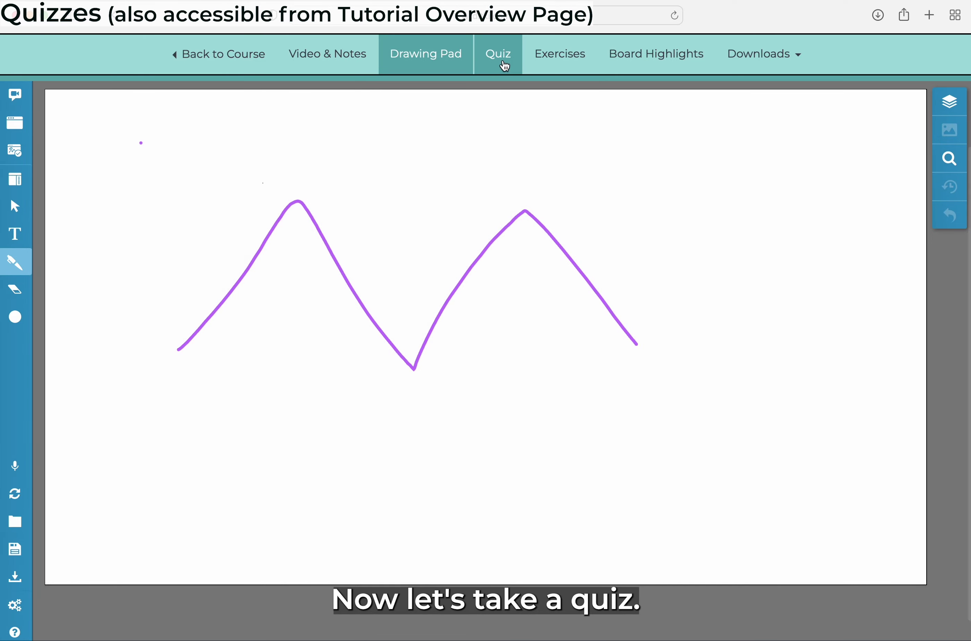
Step: Start the Gastrulation quiz, answer question 1 with Ectoderm, and review the explanation of the correct answer
left_click(504, 64)
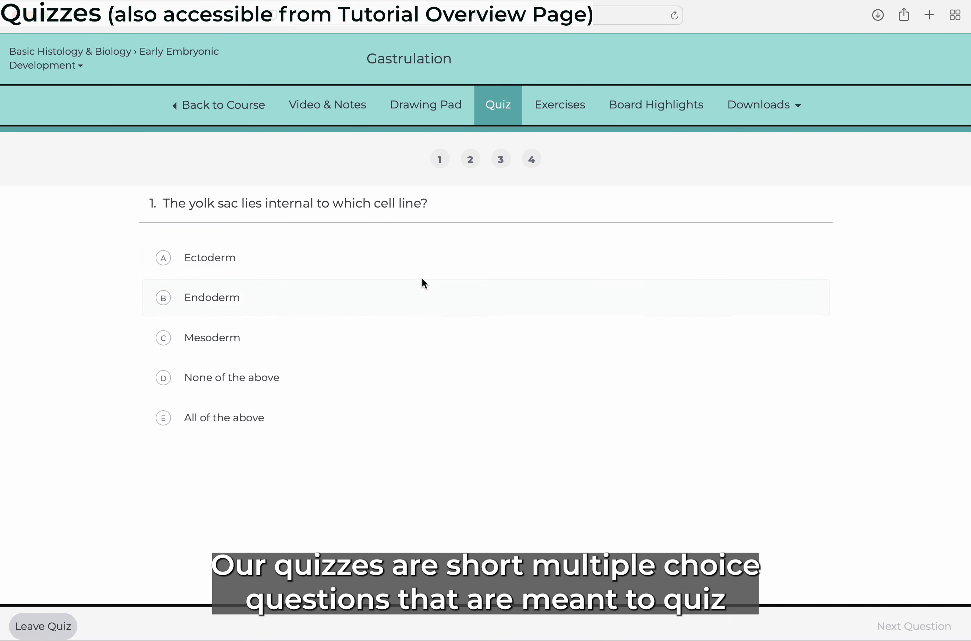
left_click(432, 255)
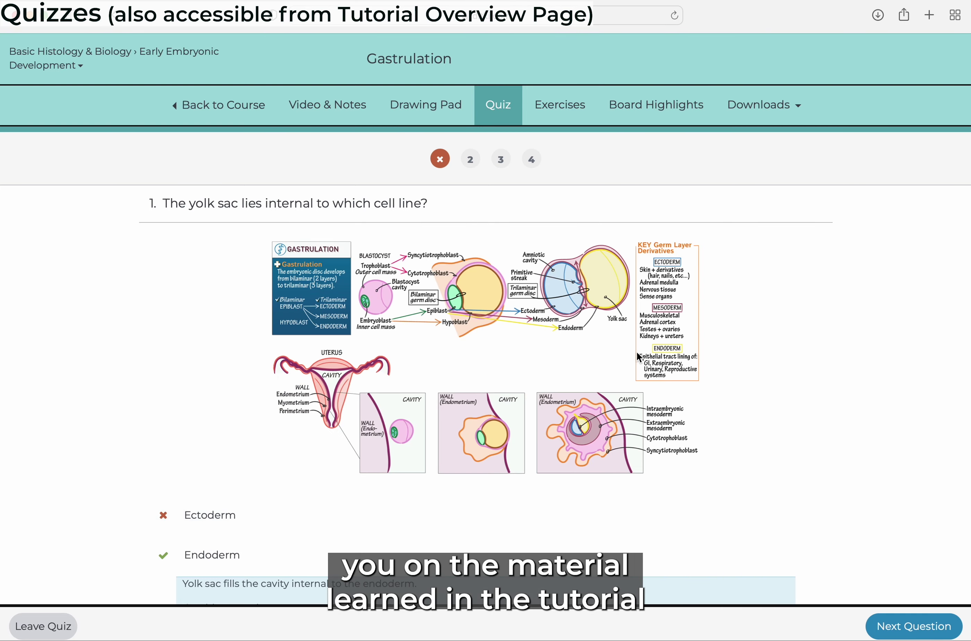
scroll(408, 381, "down", 5)
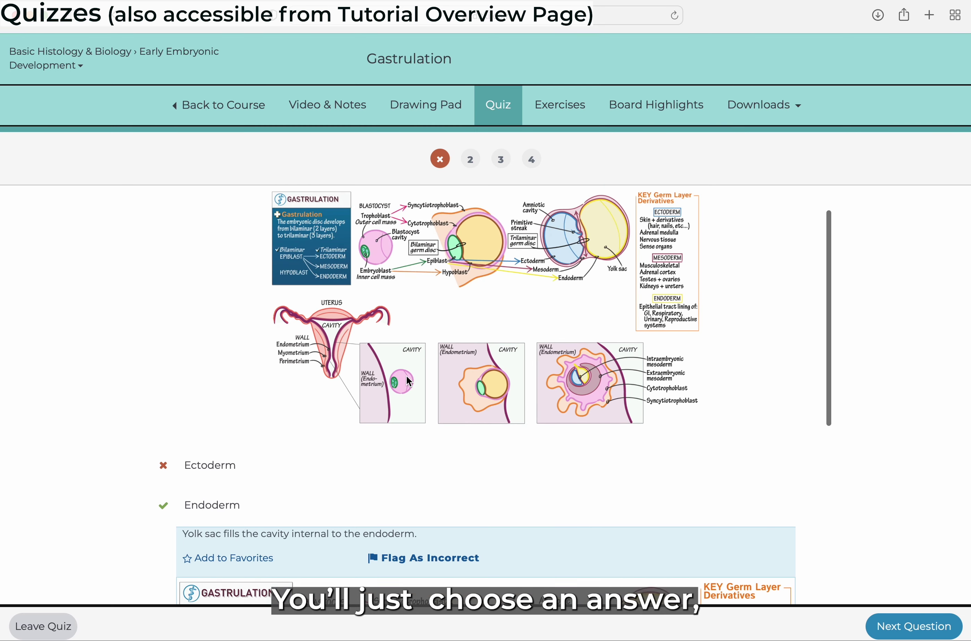
scroll(409, 381, "down", 5)
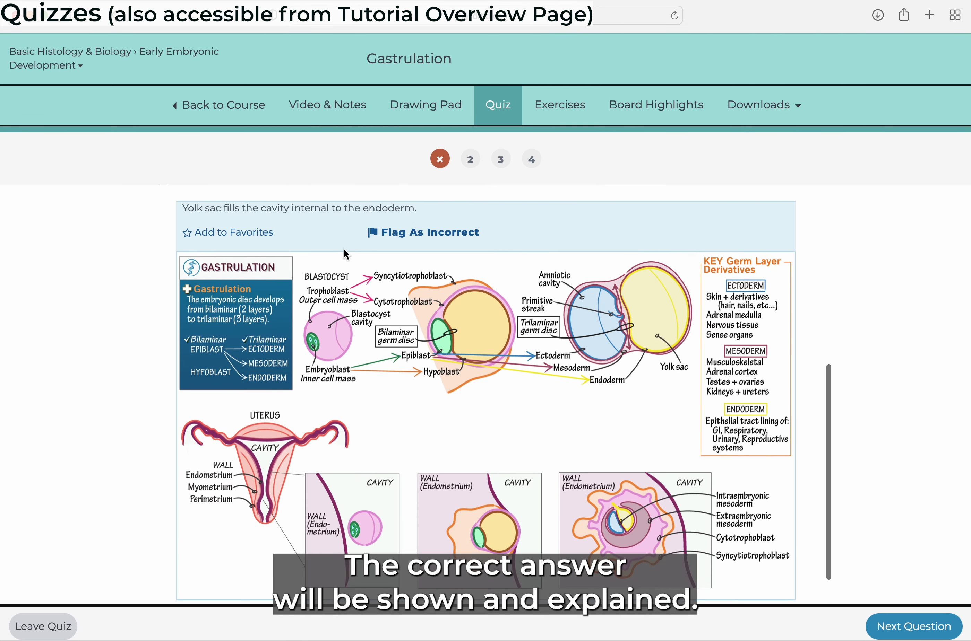
Step: Answer quiz question 2 with 1, question 3 with option B and question 4 with Epiblast, and submit the quiz
left_click(870, 629)
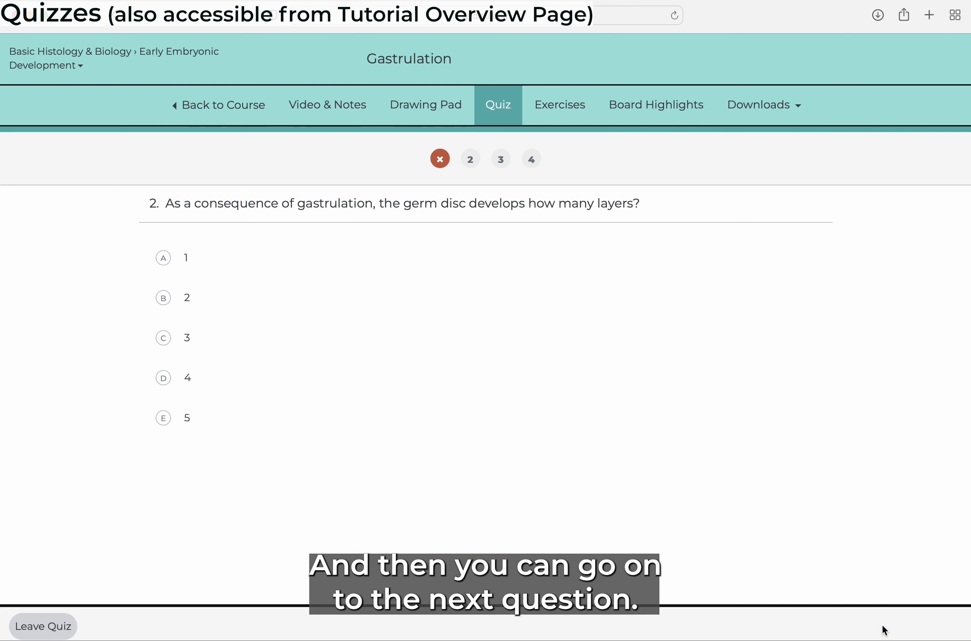
left_click(210, 263)
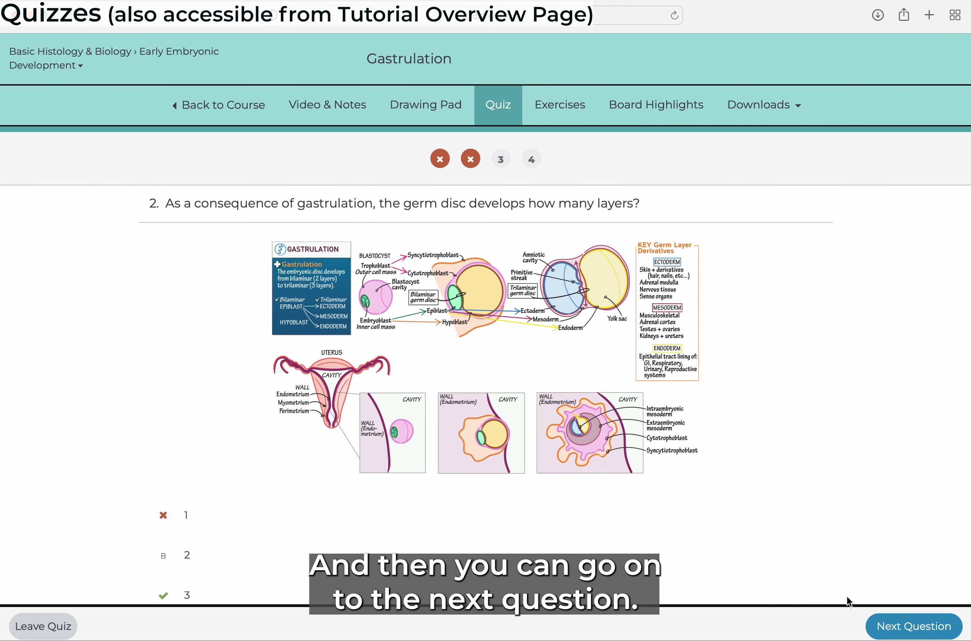
left_click(903, 627)
left_click(474, 292)
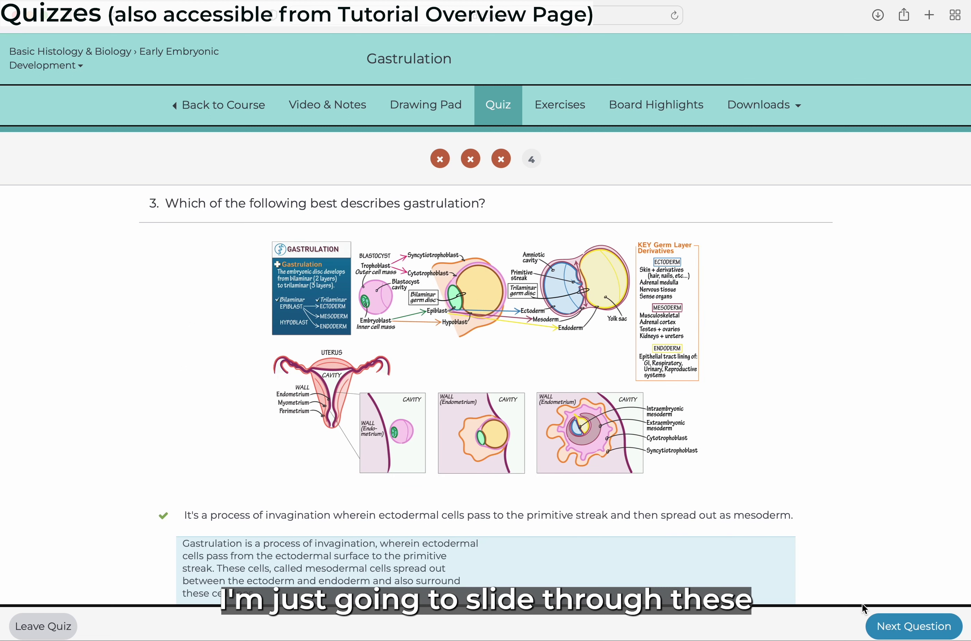
left_click(890, 627)
left_click(431, 359)
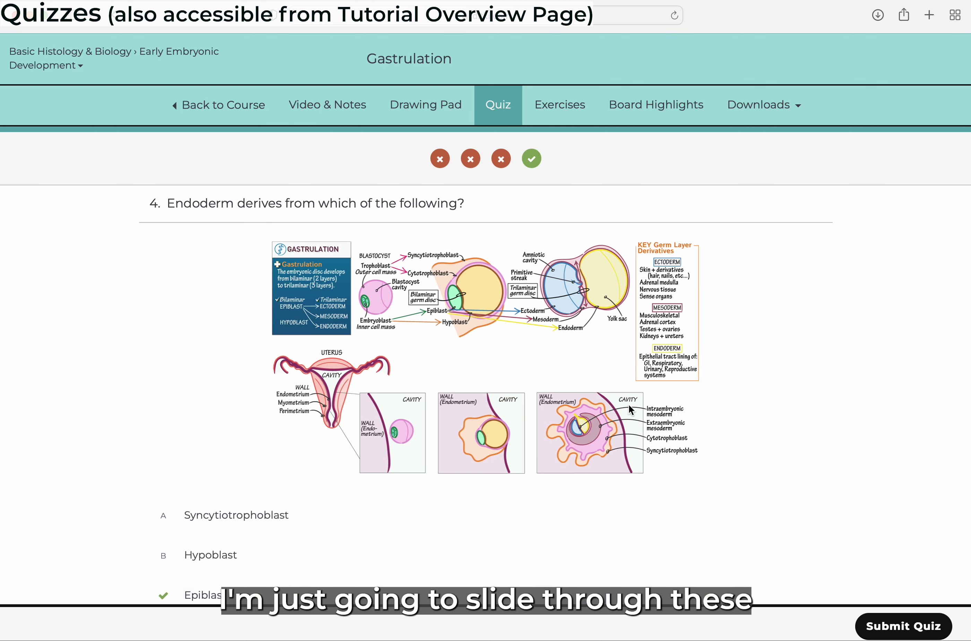
left_click(904, 627)
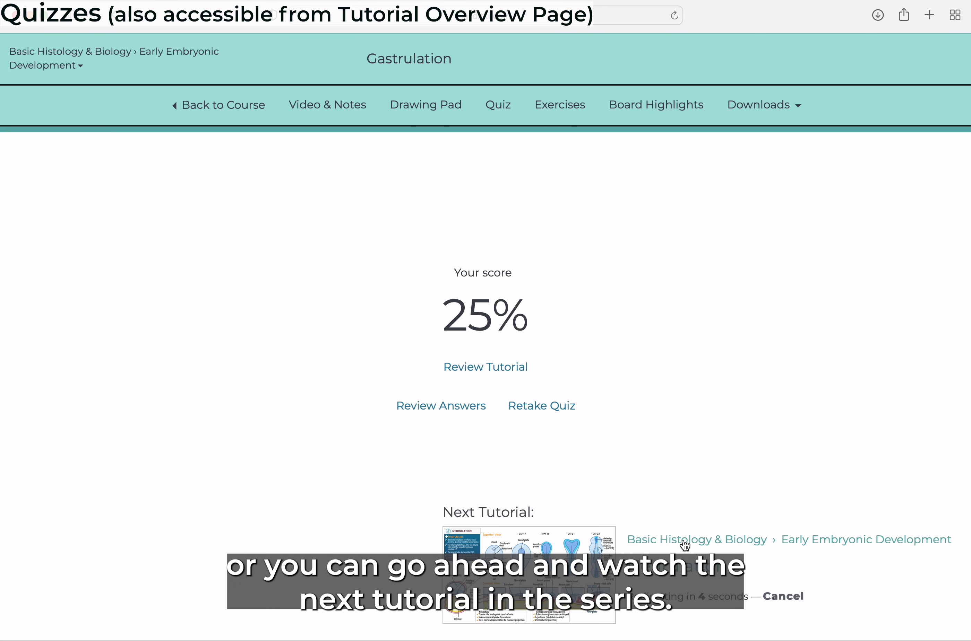
Step: Open exercise 1 on gastrulation and trace the diagram's upper orange outline using the Pen with a light peach outline color
left_click(557, 124)
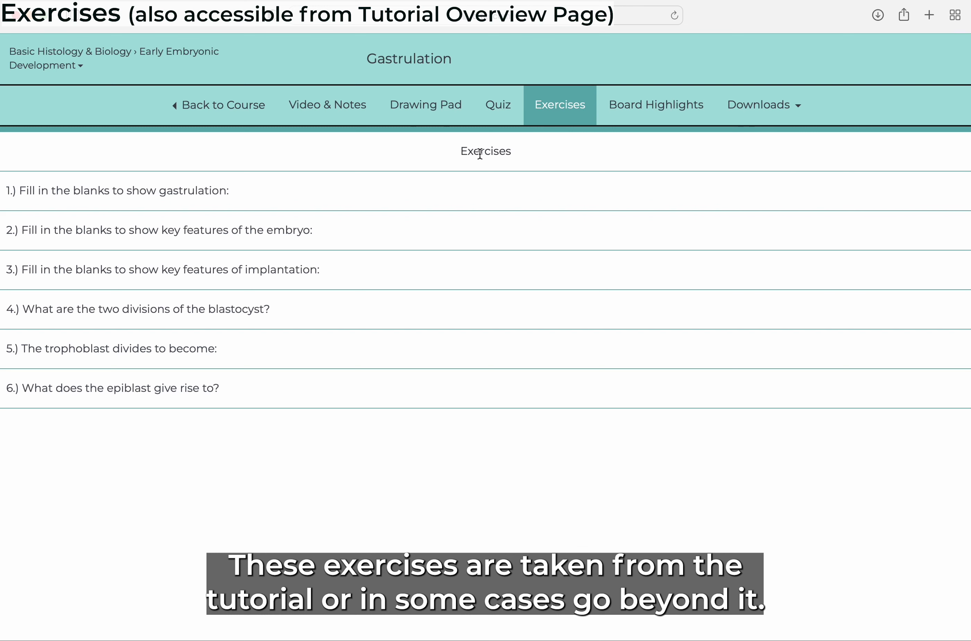
left_click(150, 196)
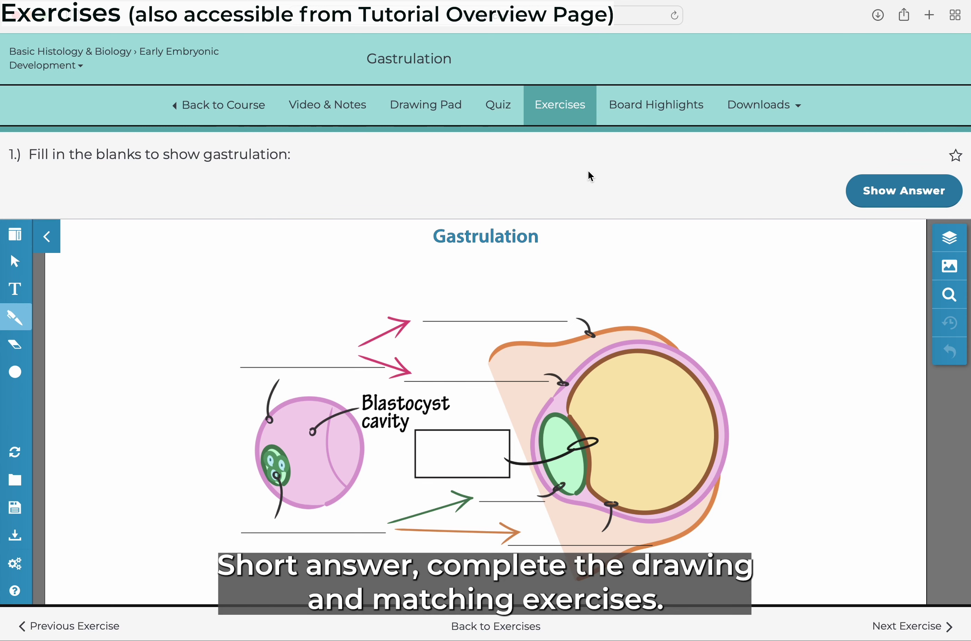
left_click(15, 318)
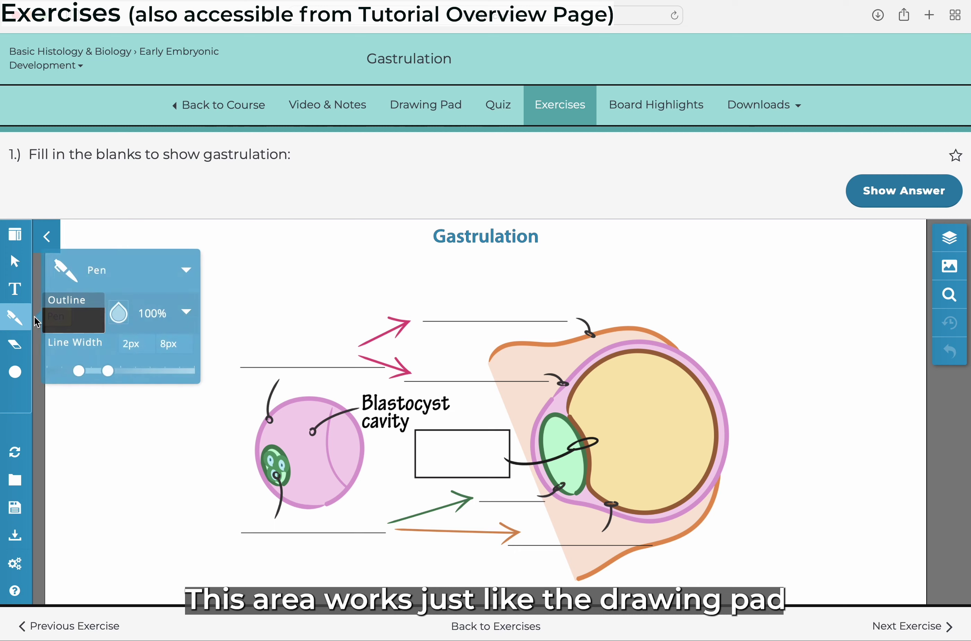
left_click(72, 319)
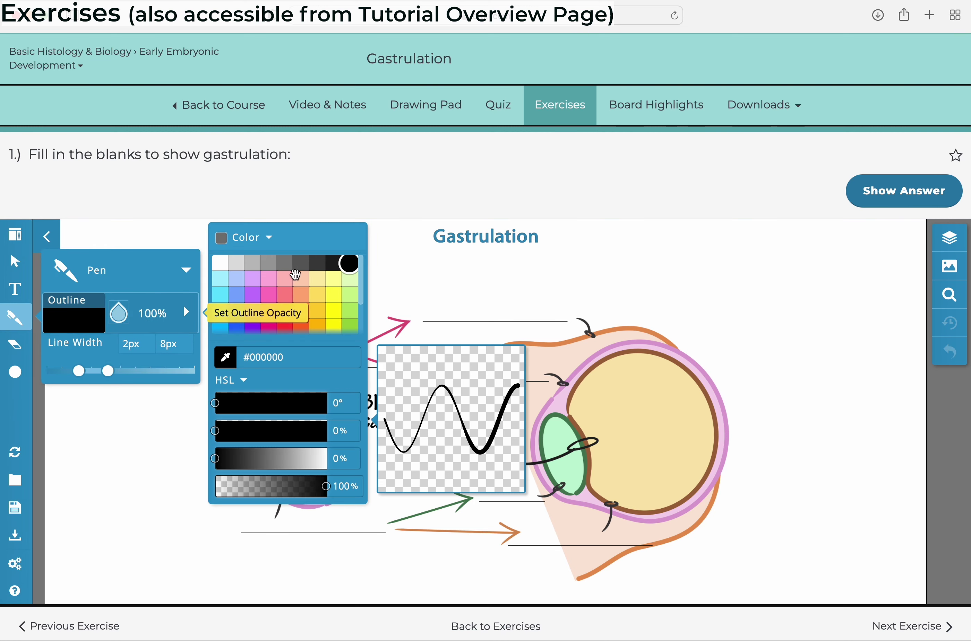
left_click(298, 282)
left_click(593, 244)
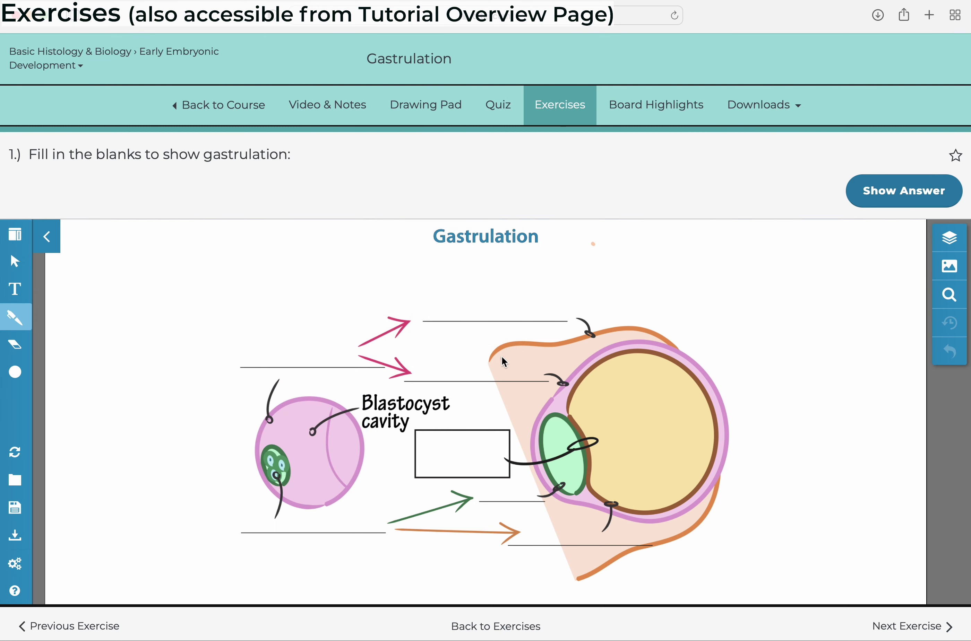
mouse_move(491, 361)
left_mouse_down()
mouse_move(599, 341)
mouse_move(691, 410)
left_mouse_up()
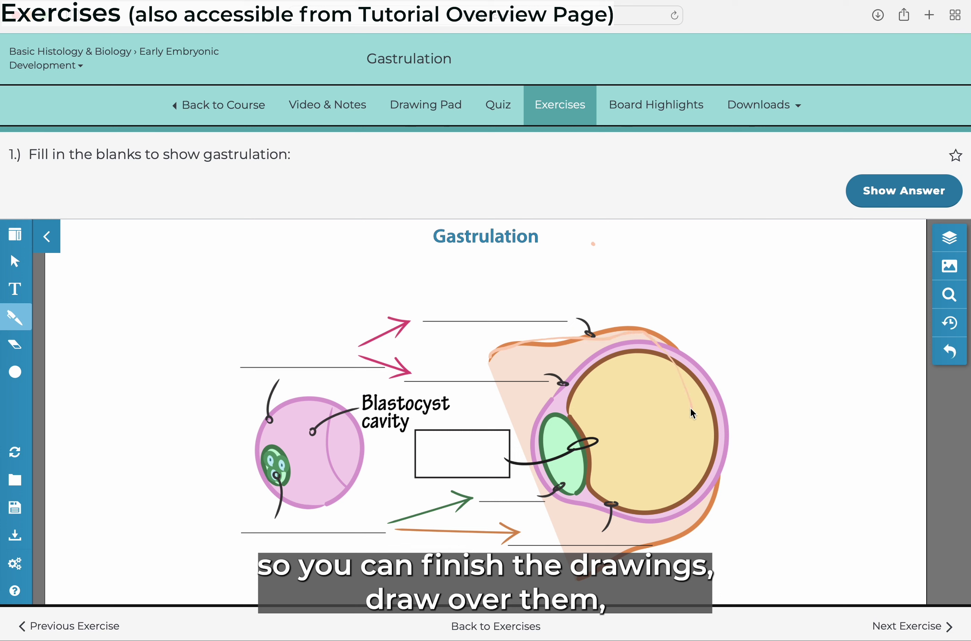
Step: Add the text "Answers" to the exercise and place it on the uppermost blank line
left_click(15, 288)
left_click(365, 398)
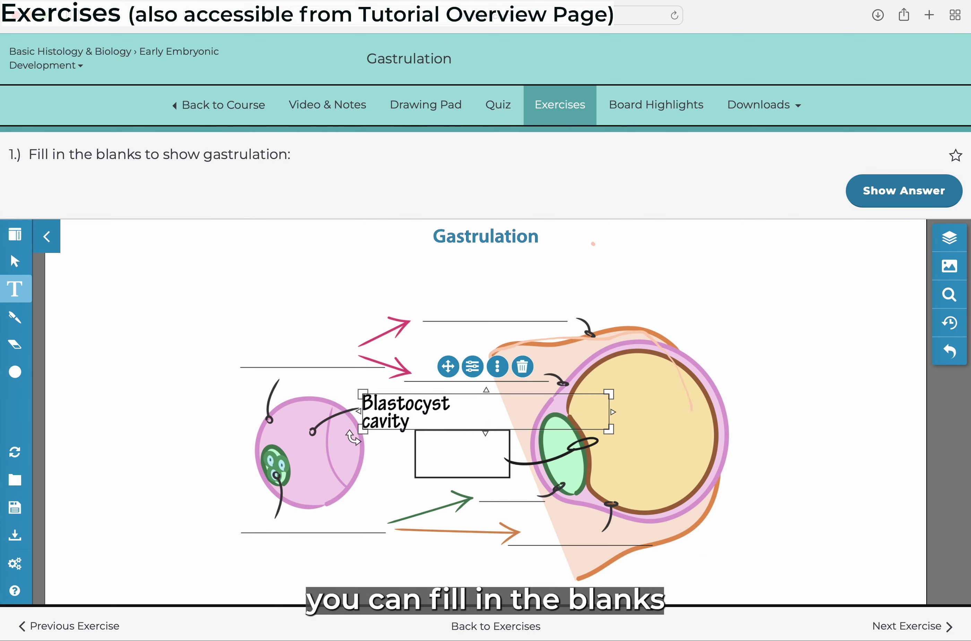
type("Answers")
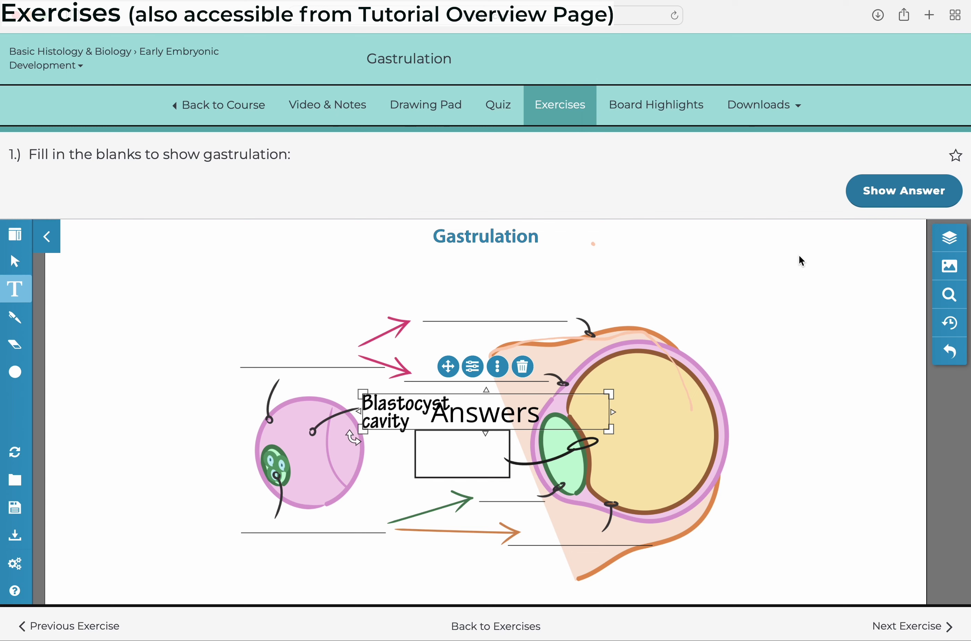
key("Escape")
left_click_drag(527, 410, 533, 302)
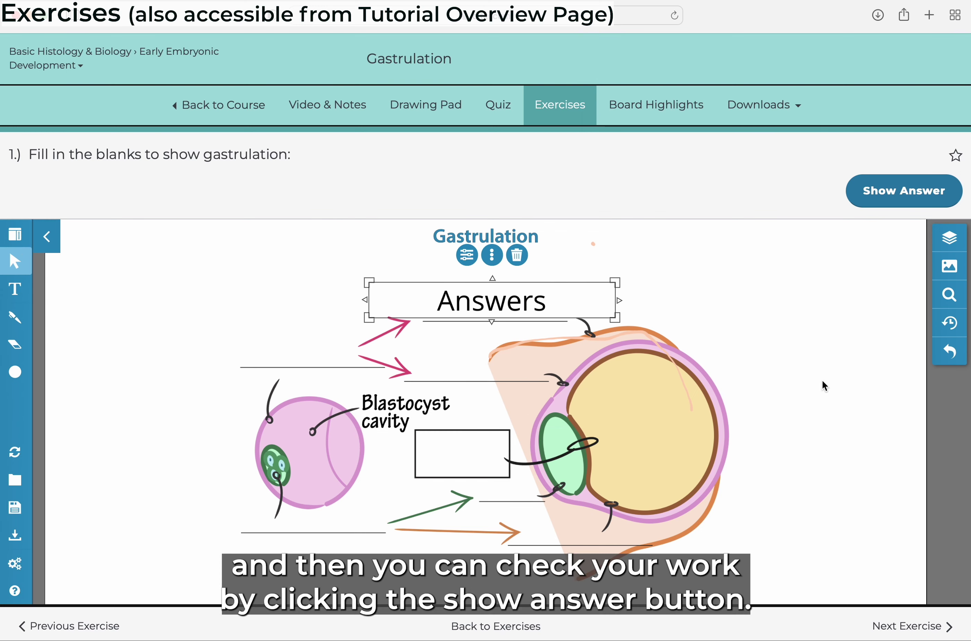
Step: Show the exercise's answer, compare it with the overlaid own work, and hide the own work again
left_click(903, 192)
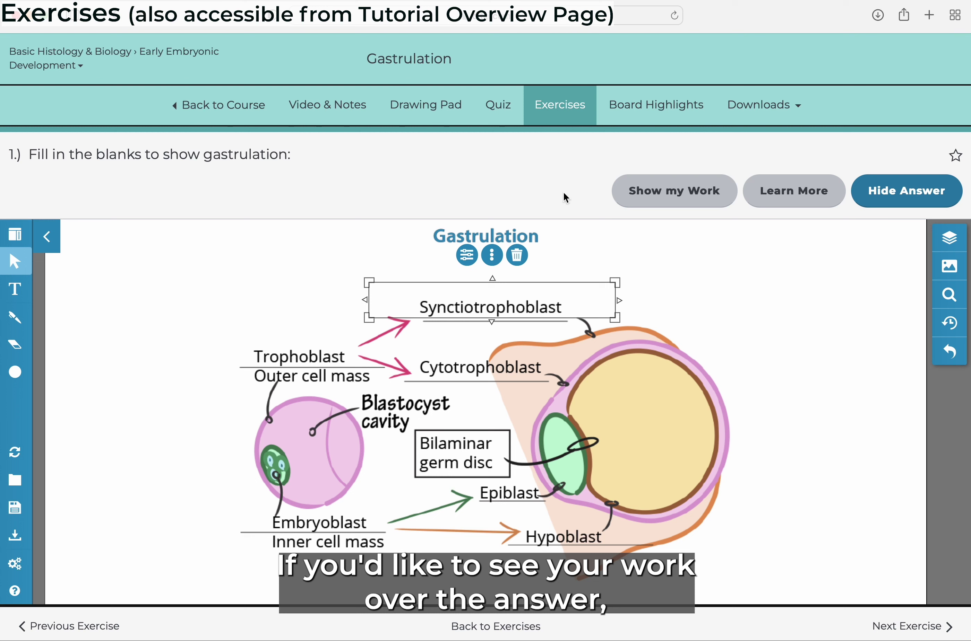
left_click(653, 196)
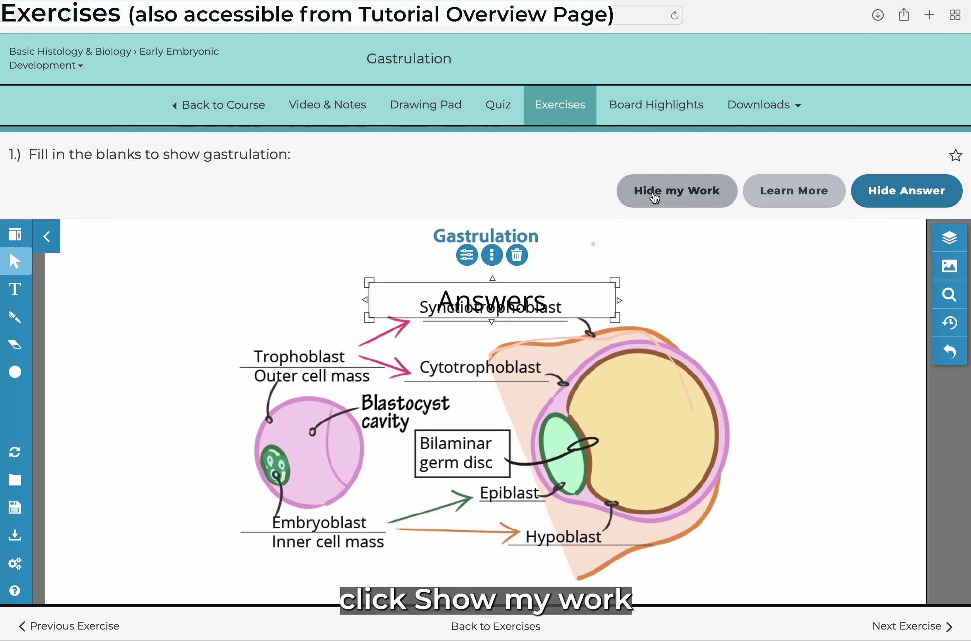
left_click(654, 197)
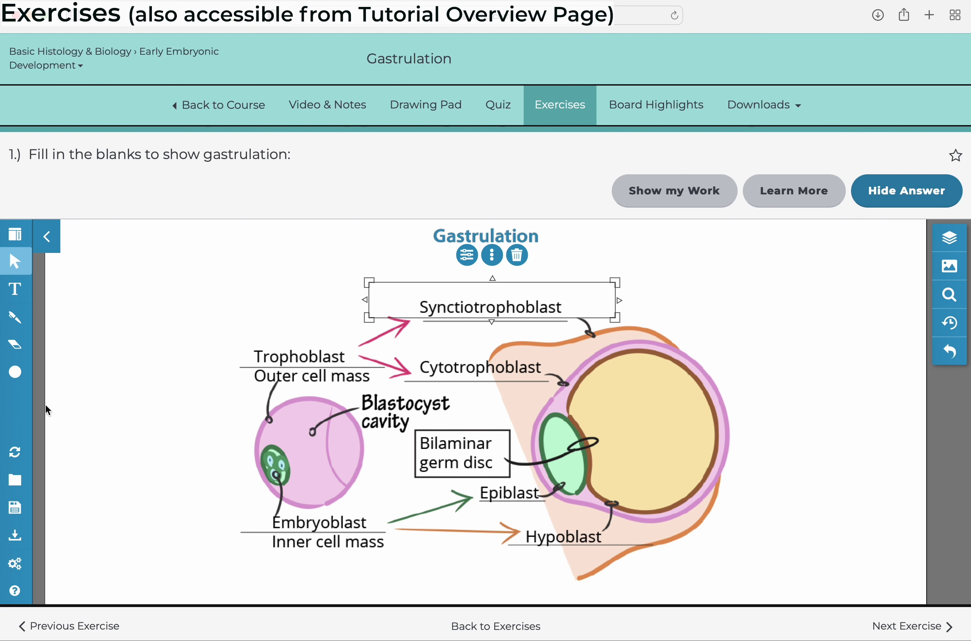
Step: Save the exercise drawing and clear the own work by creating a new document
left_click(15, 508)
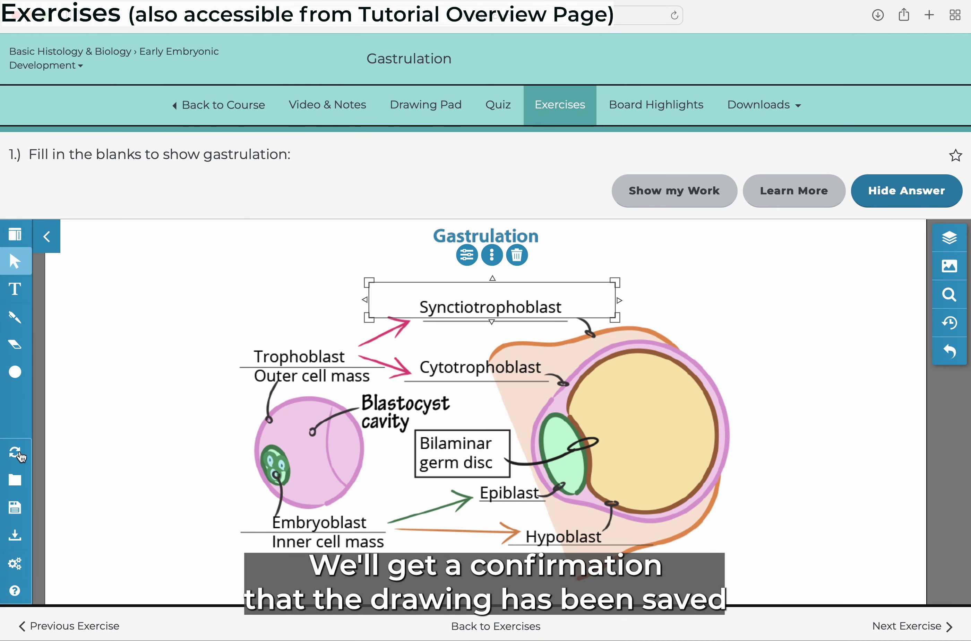
left_click(15, 453)
left_click(511, 437)
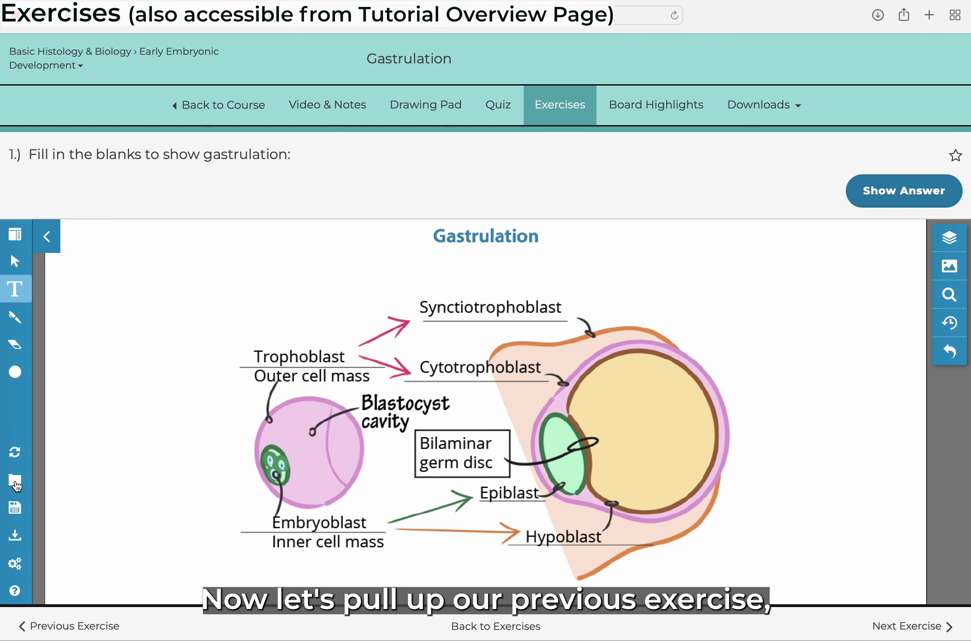
Step: Load the saved exercise drawing dated 1/13/2023 10:08 am from the user files
left_click(16, 481)
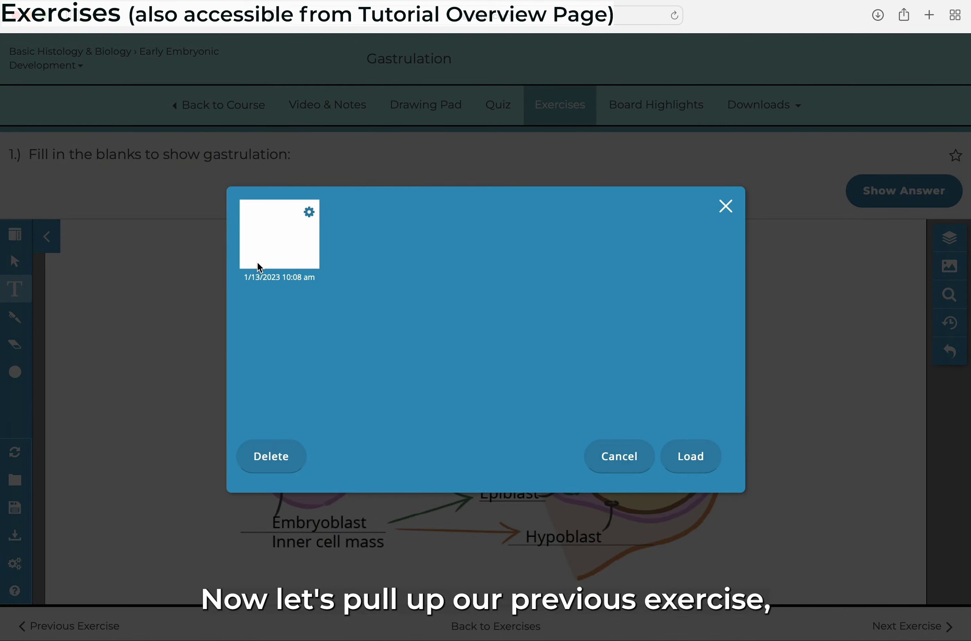
left_click(694, 457)
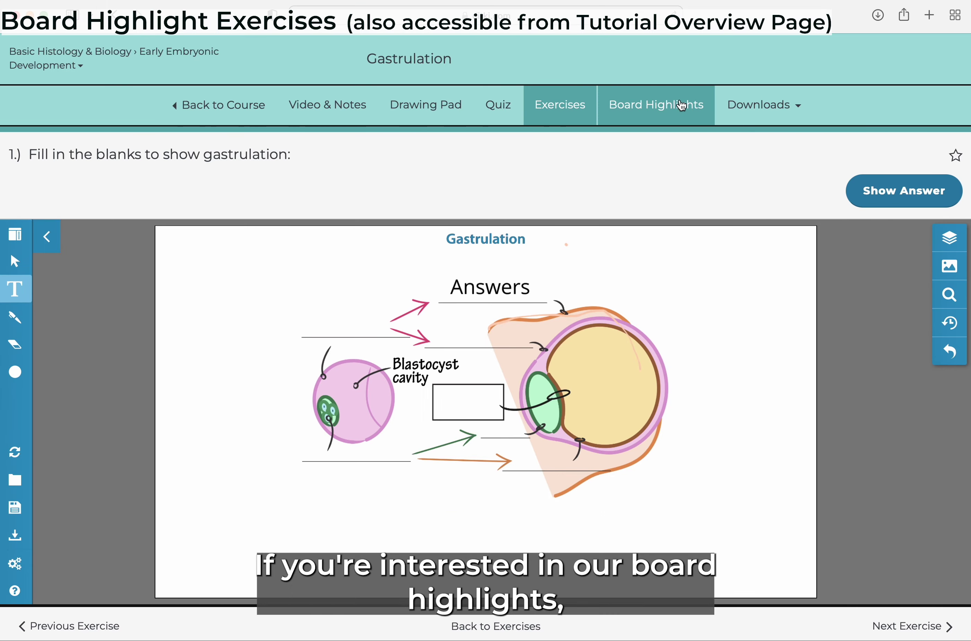
Step: View the Board Highlights exam choices, and return to the course overview with the Basic Histology & Biology subject collapsed
left_click(682, 107)
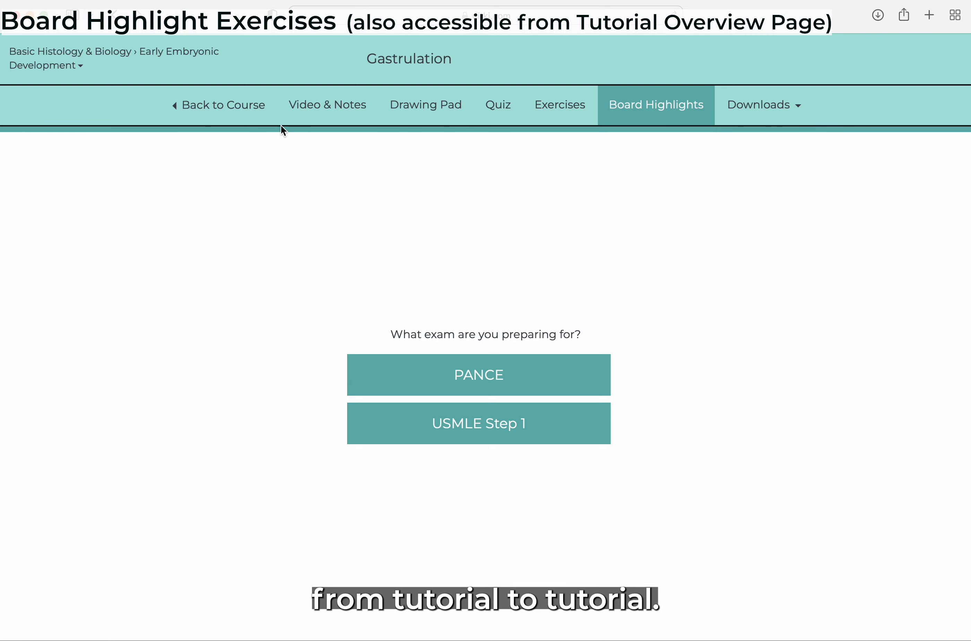
left_click(250, 109)
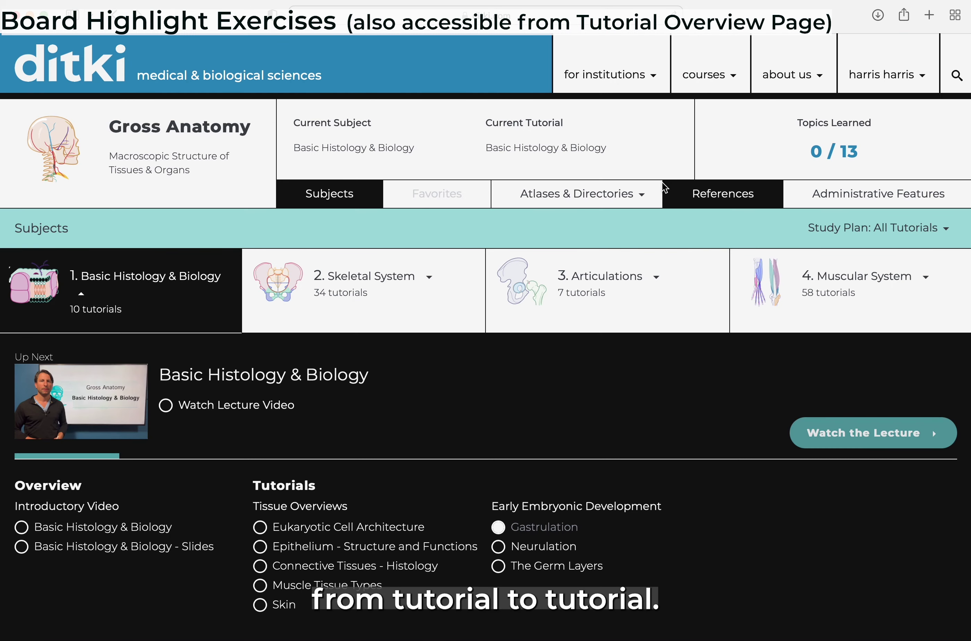
left_click(200, 278)
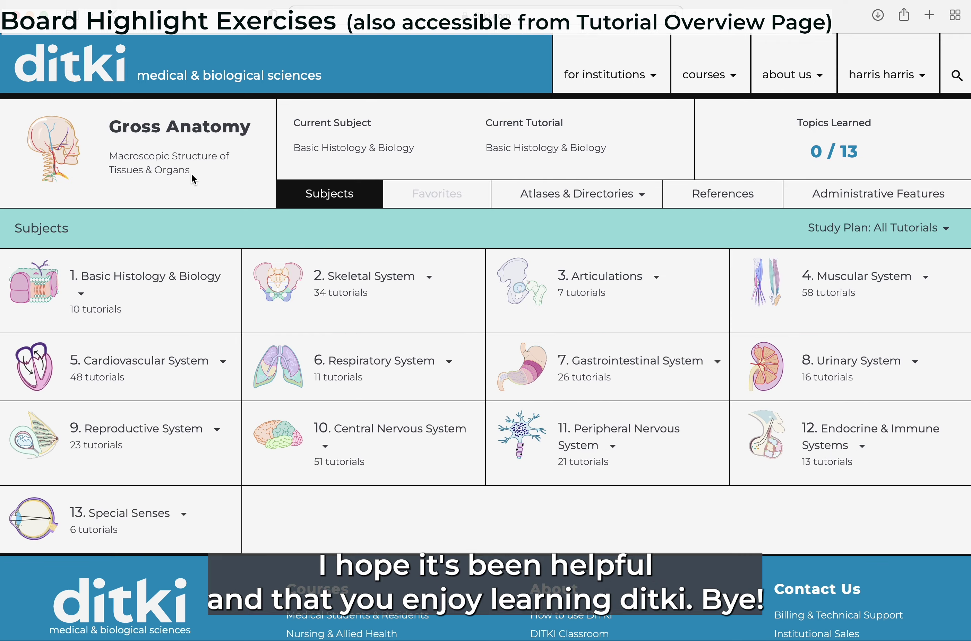